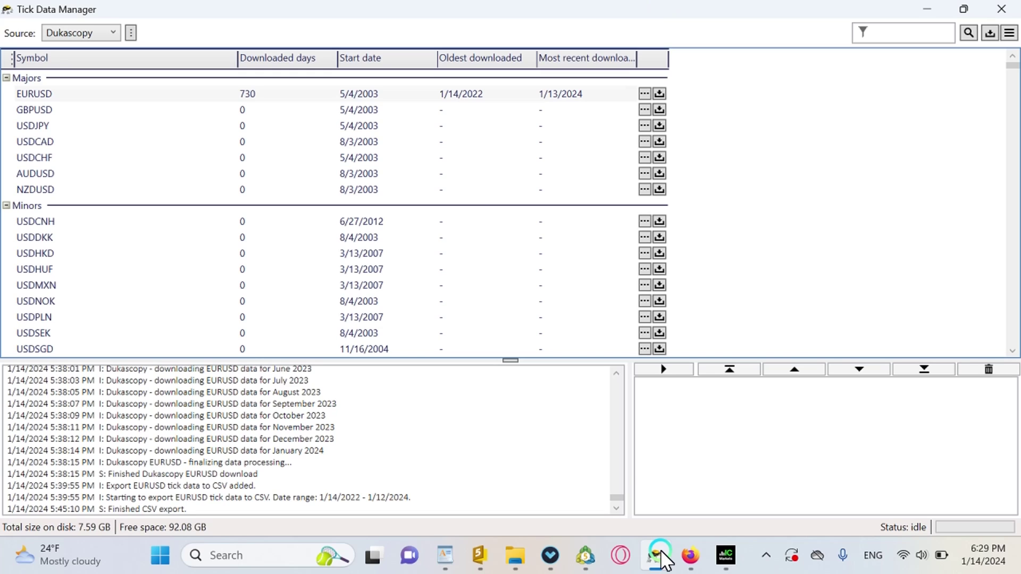
# - Keep Dukascopy as the tick data source with EURUSD selected
pyautogui.click(498, 94)
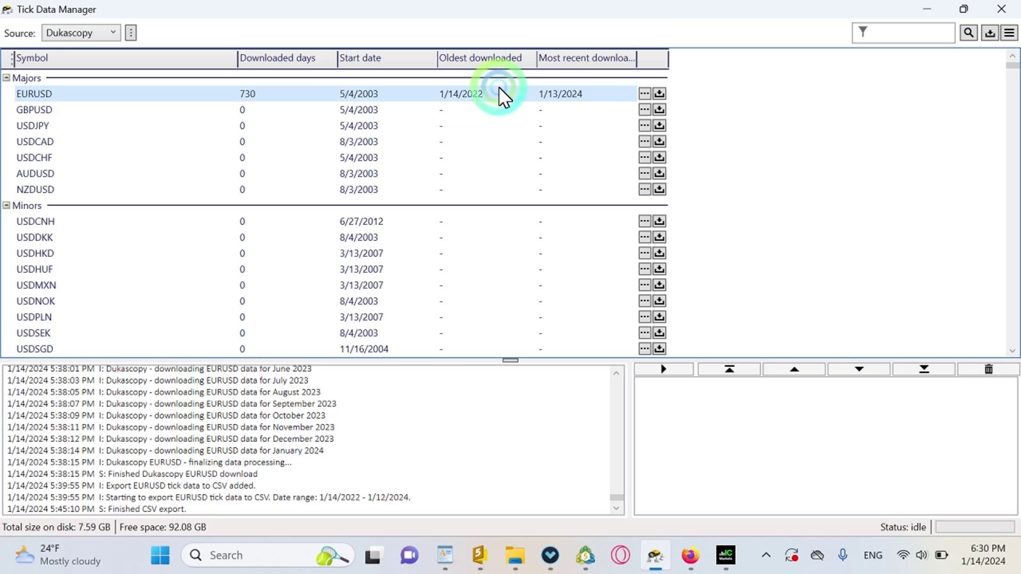
pyautogui.click(503, 96)
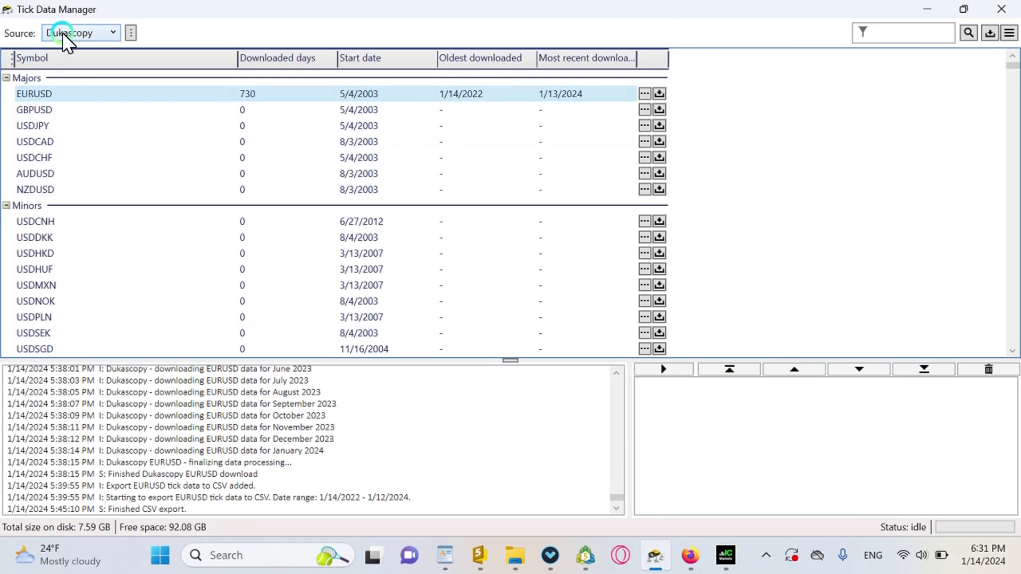
pyautogui.click(82, 33)
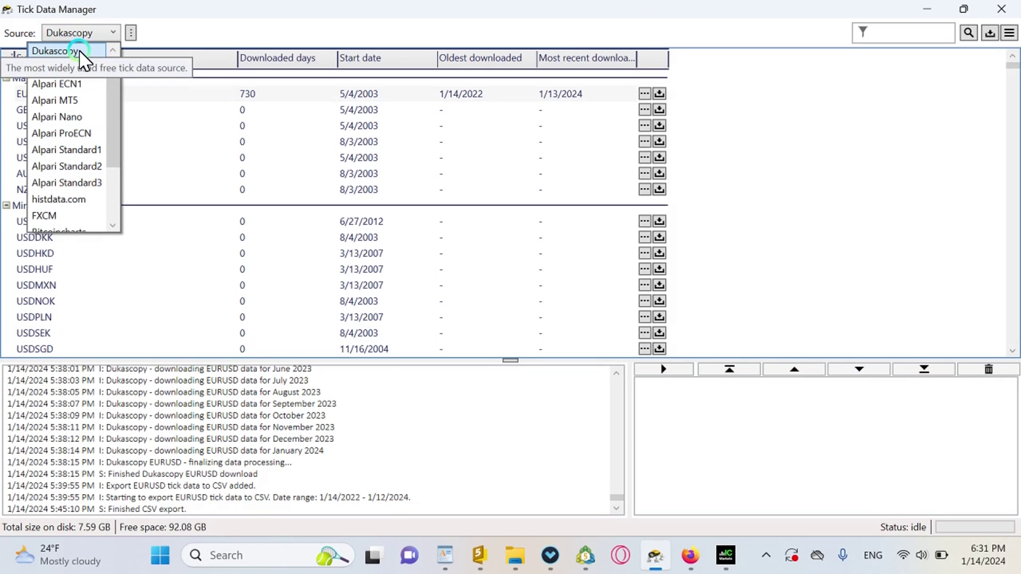
pyautogui.click(79, 50)
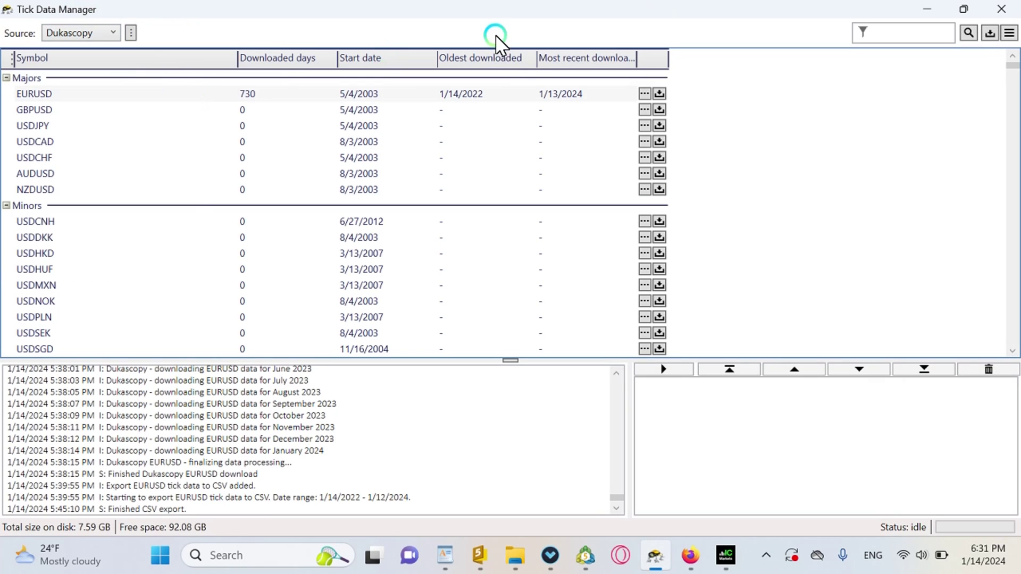
# - Open the download operations window for EURUSD
pyautogui.click(505, 94)
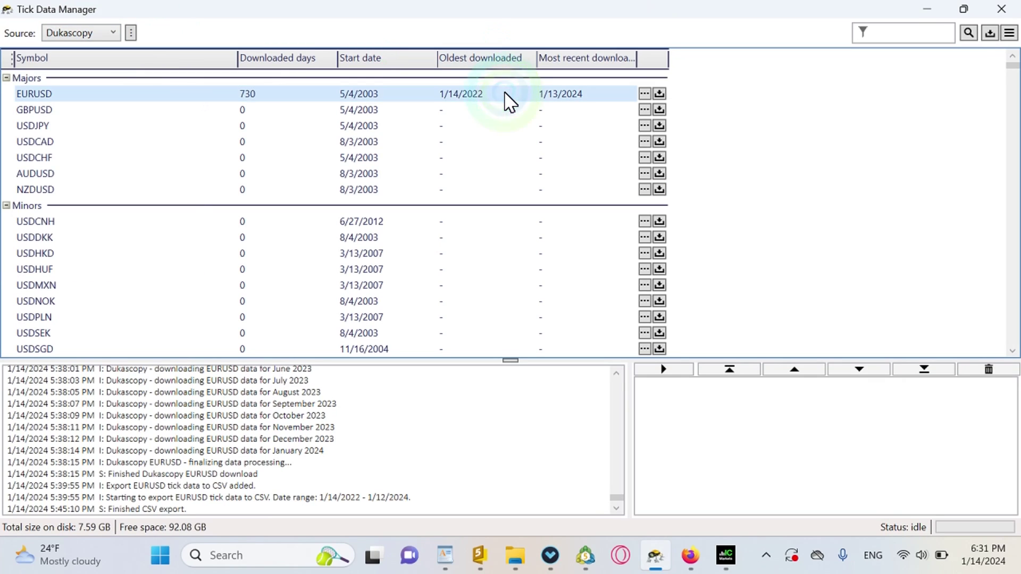
pyautogui.click(312, 83)
pyautogui.click(548, 86)
pyautogui.click(645, 121)
pyautogui.click(646, 93)
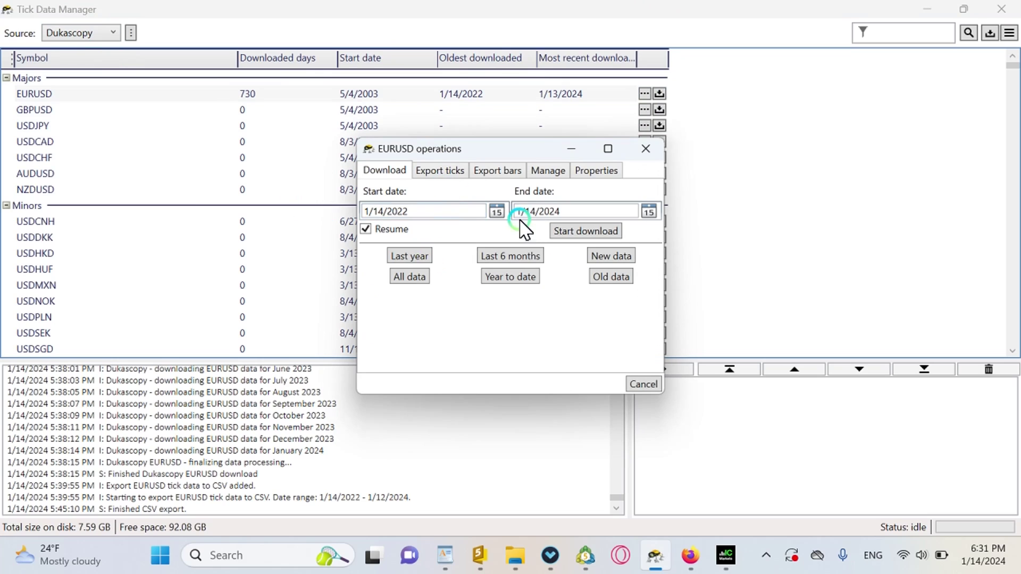
# - Check the download range: start 1/14/2022 and end 1/14/2024
pyautogui.click(496, 211)
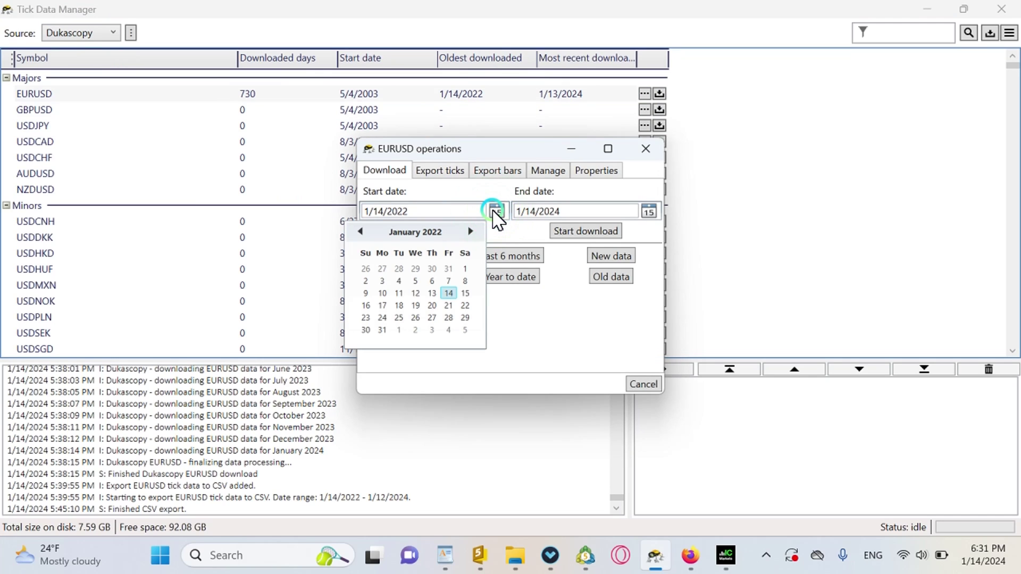
pyautogui.click(465, 282)
pyautogui.click(450, 294)
pyautogui.click(267, 135)
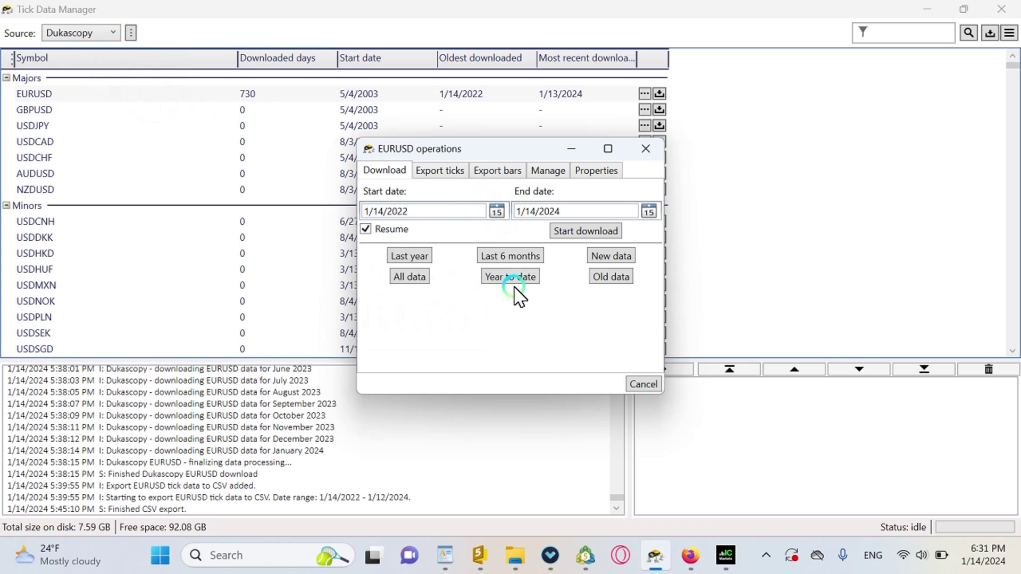
pyautogui.click(496, 211)
pyautogui.click(496, 212)
pyautogui.click(497, 210)
pyautogui.click(533, 211)
pyautogui.click(492, 213)
pyautogui.click(574, 226)
# - Download EURUSD Dukascopy ticks for the range, then reopen EURUSD's operations window
pyautogui.click(580, 234)
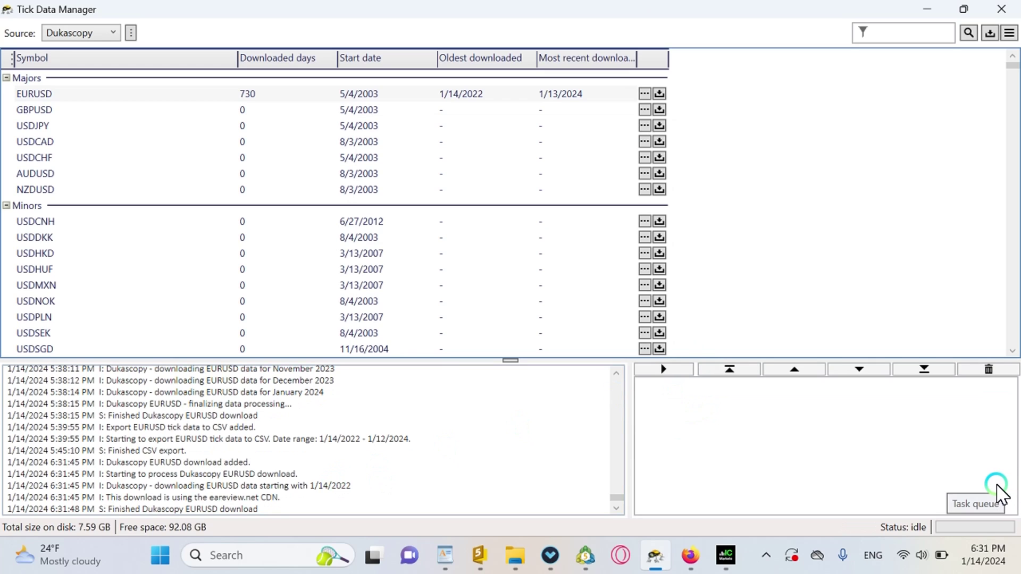
pyautogui.click(533, 95)
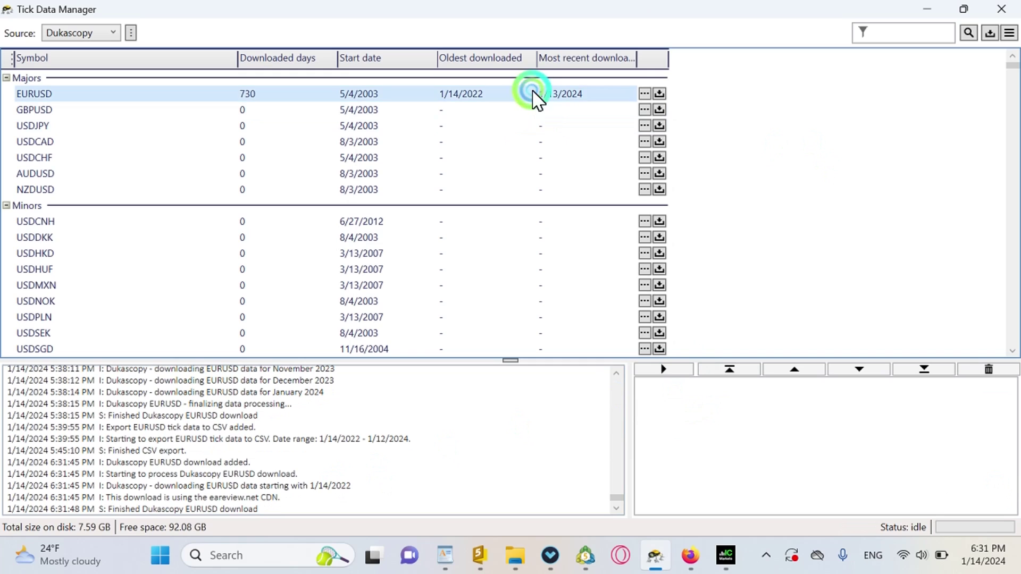
pyautogui.click(644, 94)
pyautogui.click(669, 79)
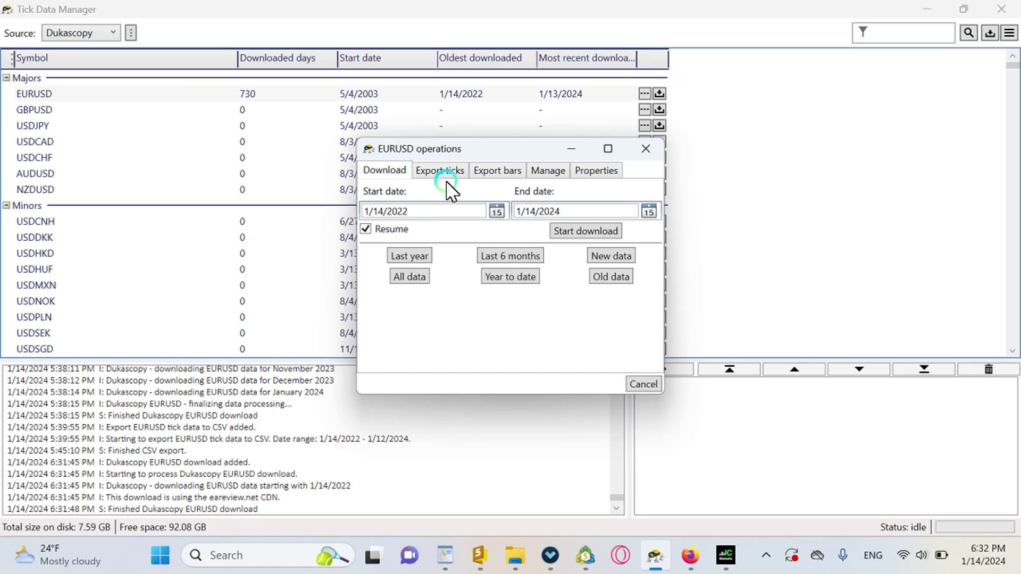
# - Switch to tick export settings, leaving the 1/14/2022 start date unchanged
pyautogui.click(428, 175)
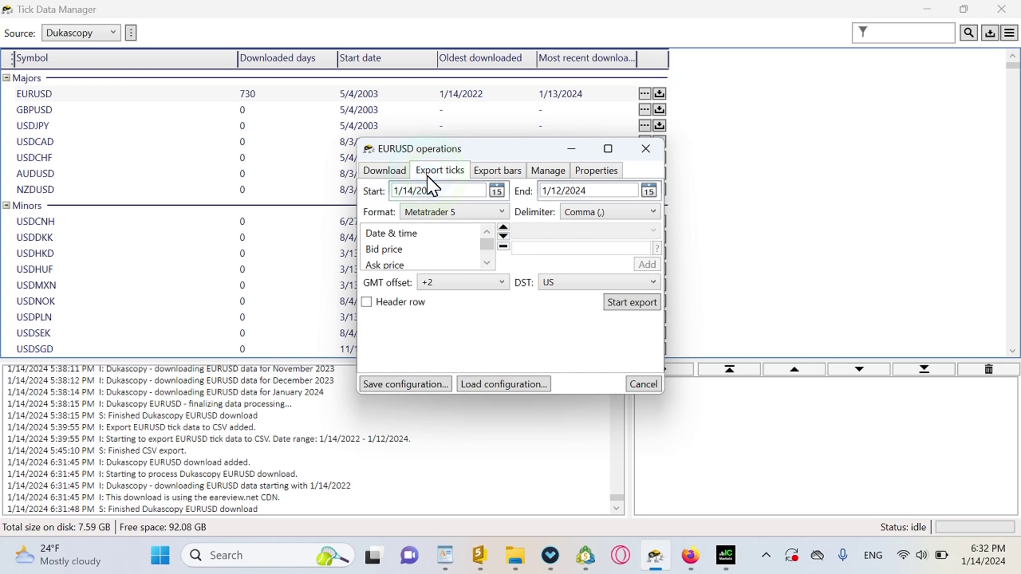
pyautogui.click(438, 191)
pyautogui.moveTo(438, 191); pyautogui.dragTo(375, 192)
pyautogui.click(451, 191)
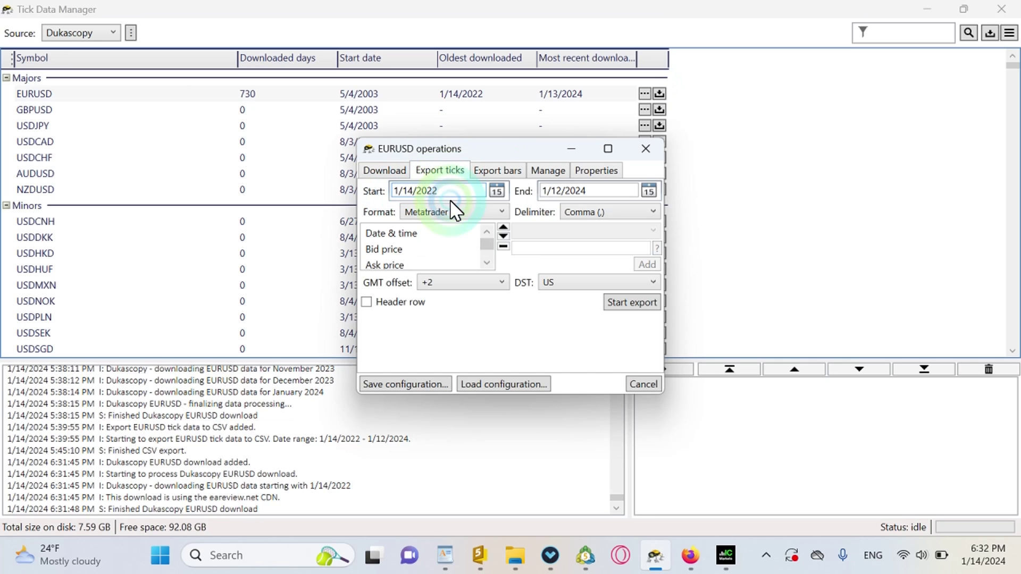
# - Keep Metatrader 5 format, GMT offset +2 and US DST, then start the export
pyautogui.click(449, 212)
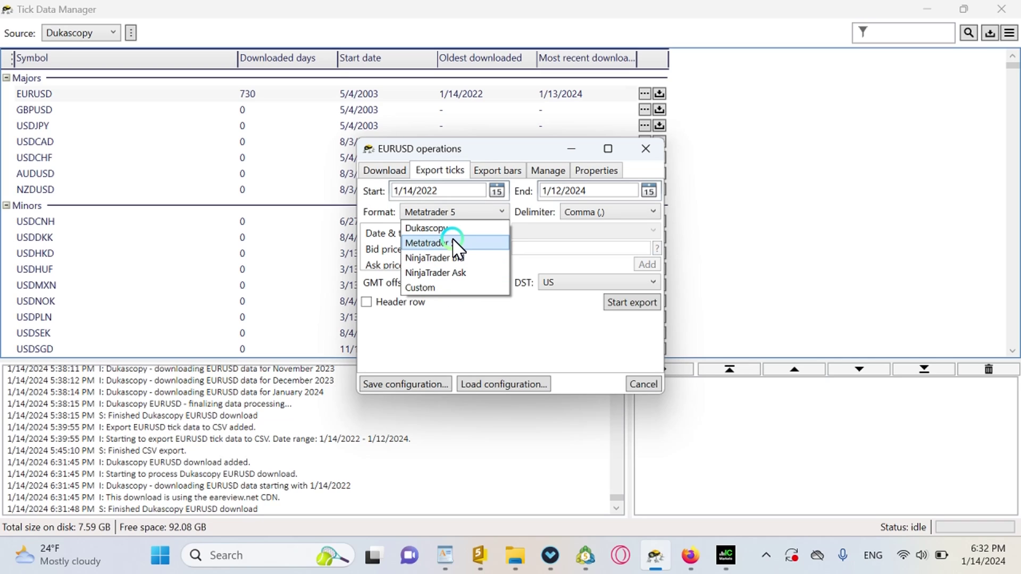
pyautogui.click(453, 242)
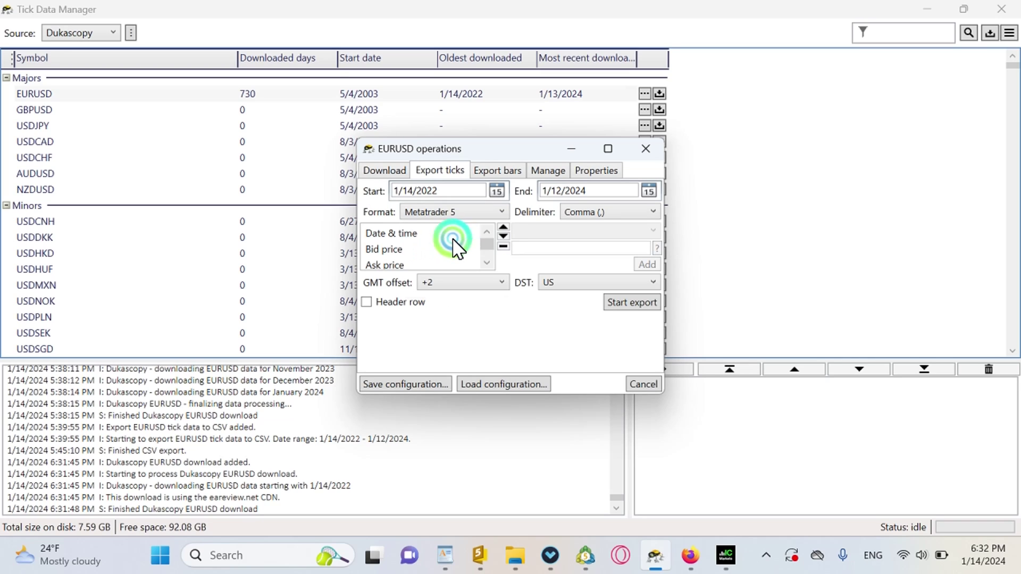
pyautogui.click(462, 289)
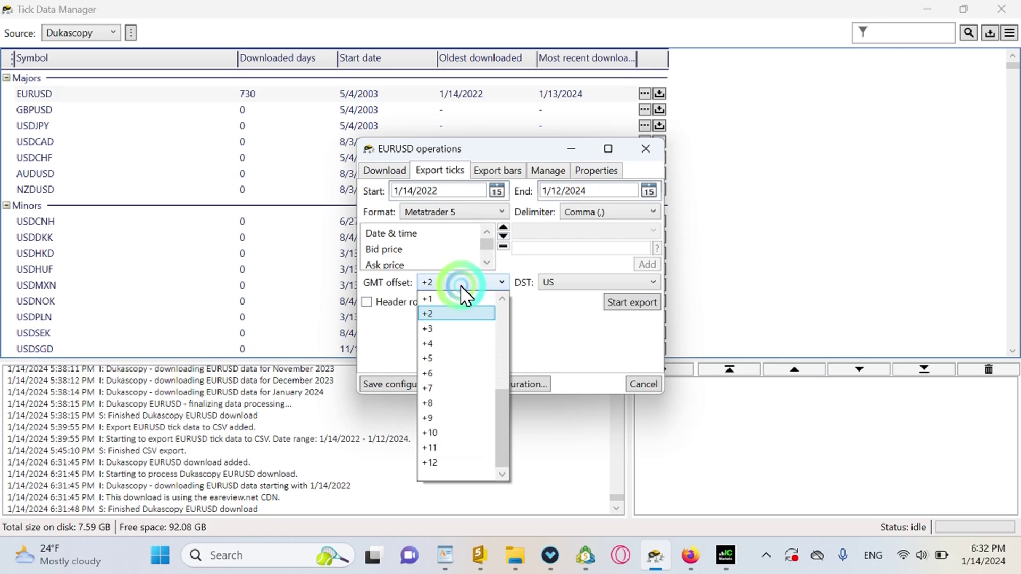
pyautogui.click(448, 315)
pyautogui.click(592, 281)
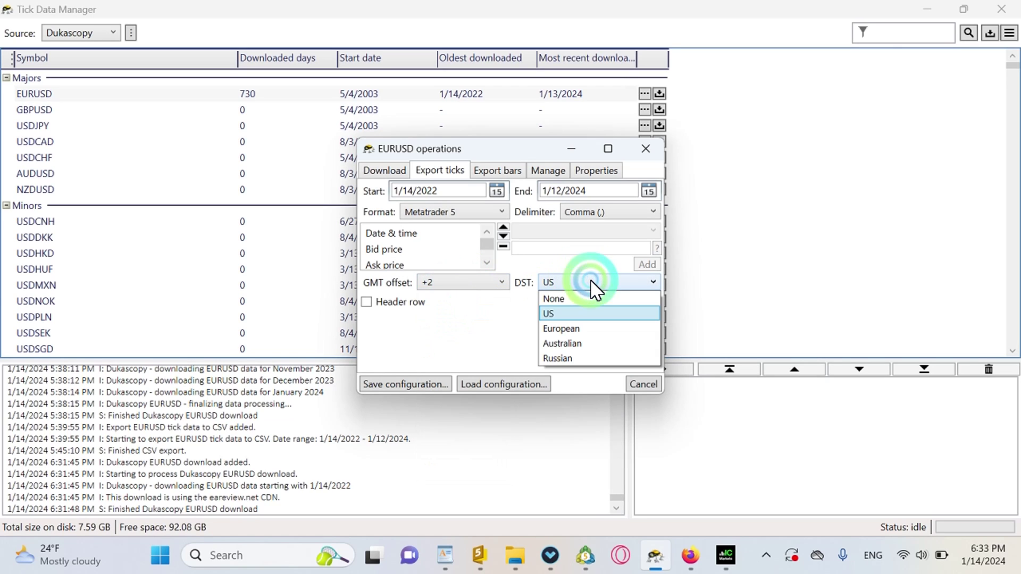
pyautogui.click(588, 282)
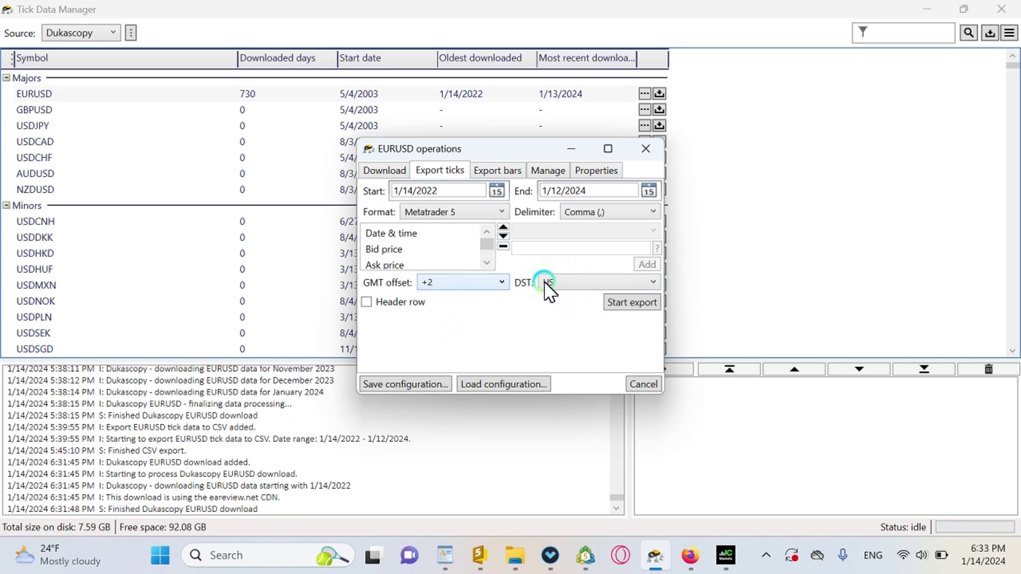
pyautogui.click(634, 303)
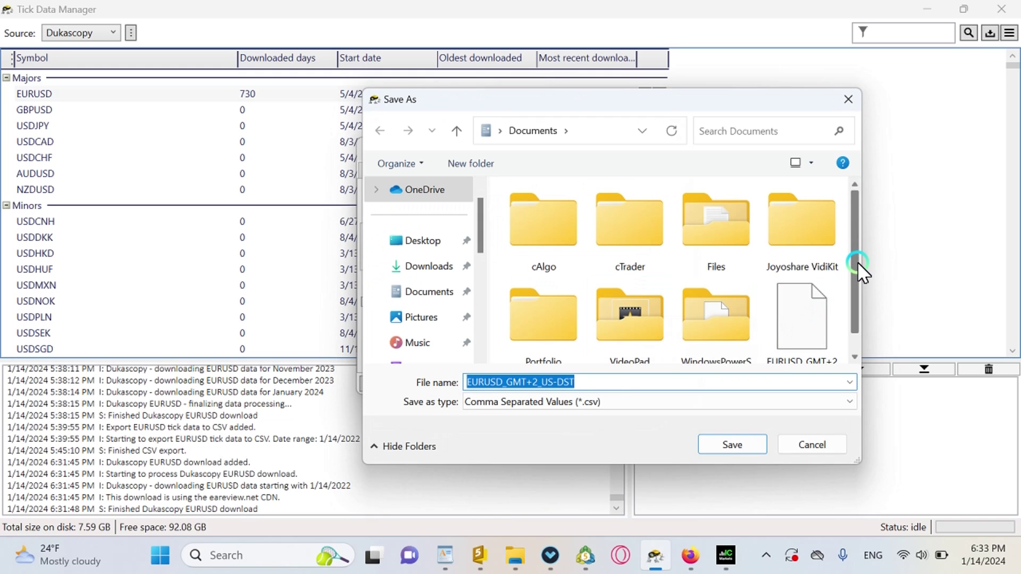
# - Save the export as EURUSD_GMT+2_US-DST2 and select the queued export job
pyautogui.click(607, 382)
pyautogui.write('2')
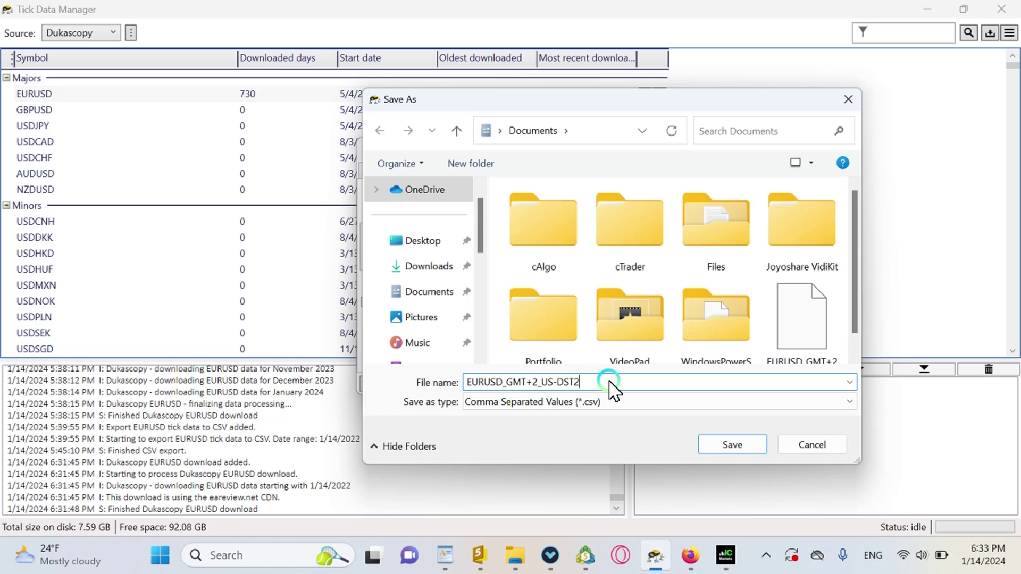
pyautogui.click(726, 448)
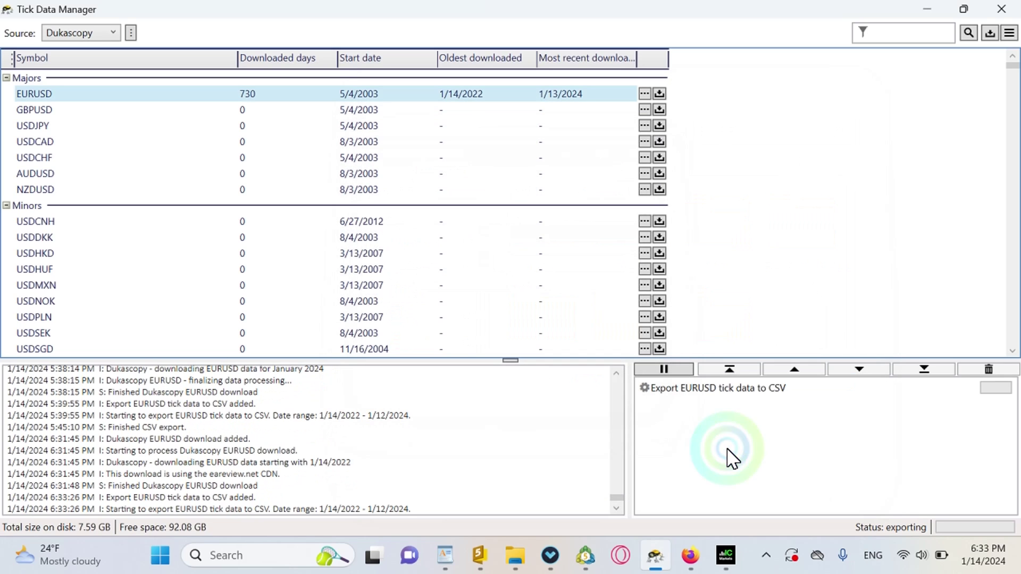
pyautogui.click(740, 398)
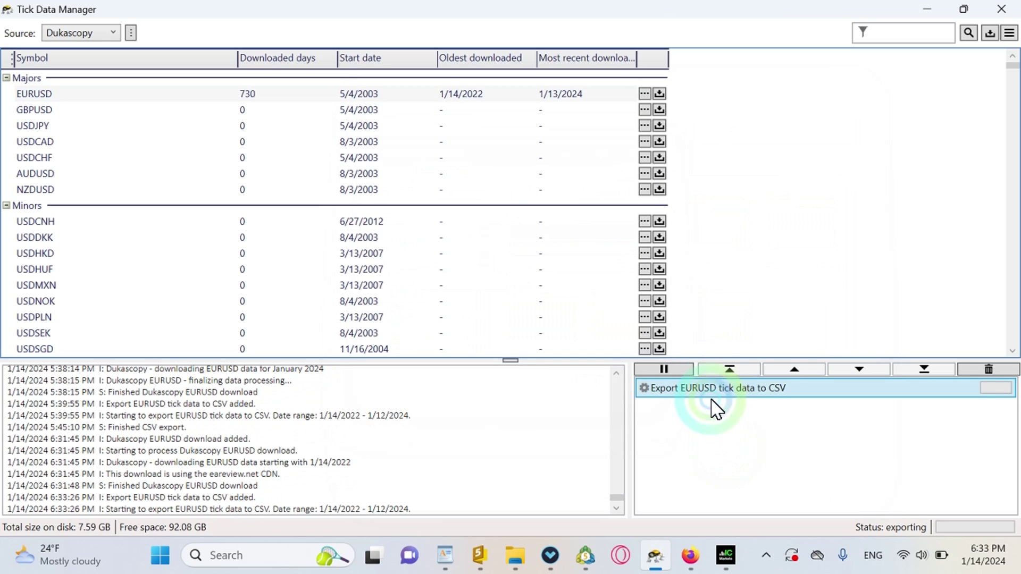
pyautogui.moveTo(711, 393)
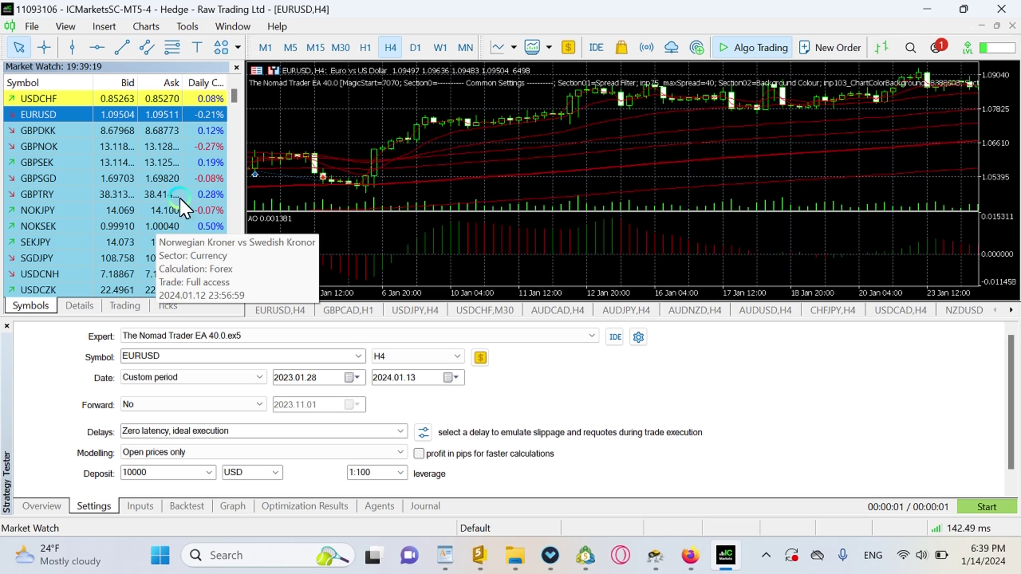
# - Create a new custom symbol based on EURUSD from the Symbols window
pyautogui.rightClick(133, 114)
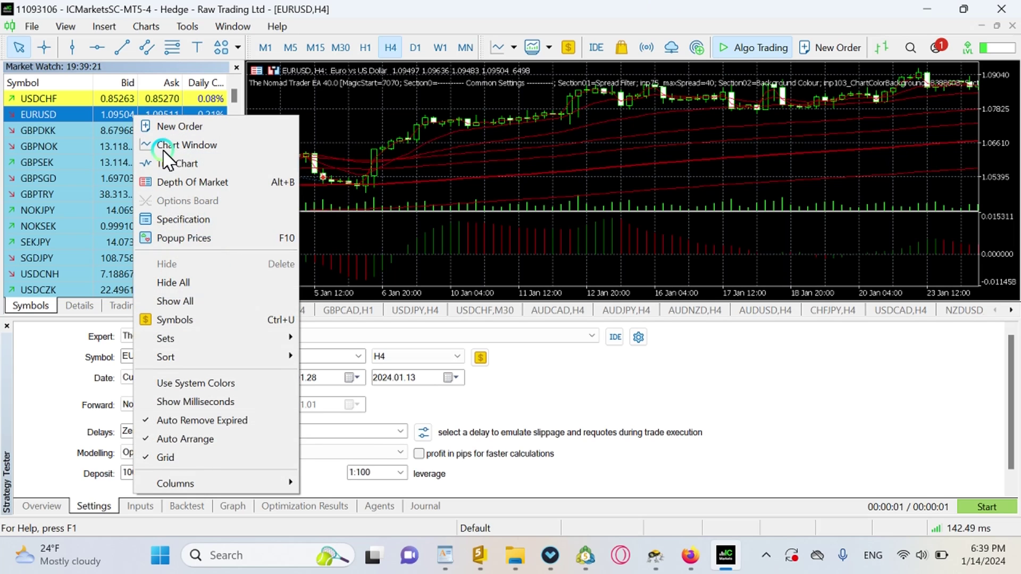
pyautogui.click(200, 321)
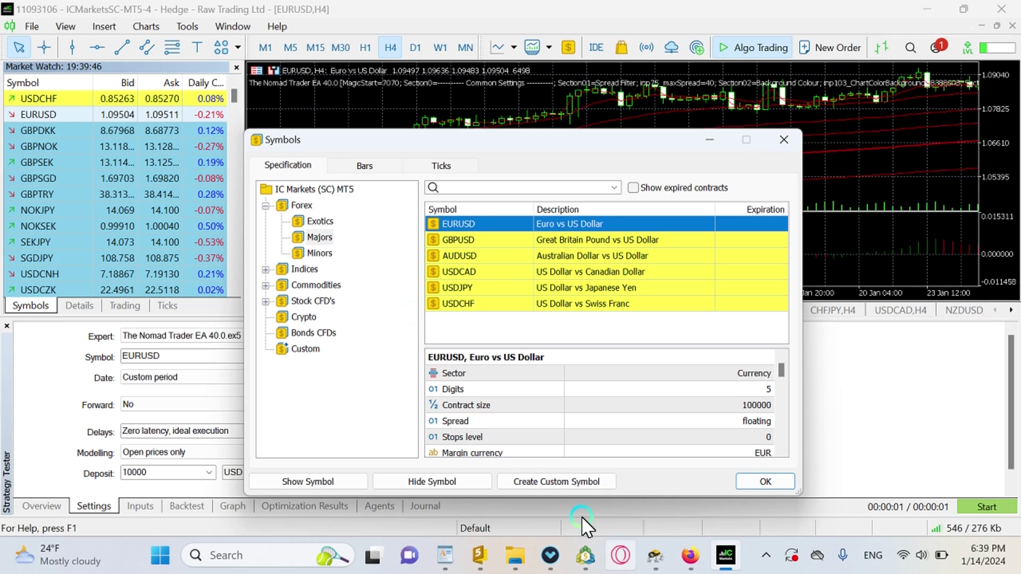
pyautogui.click(554, 487)
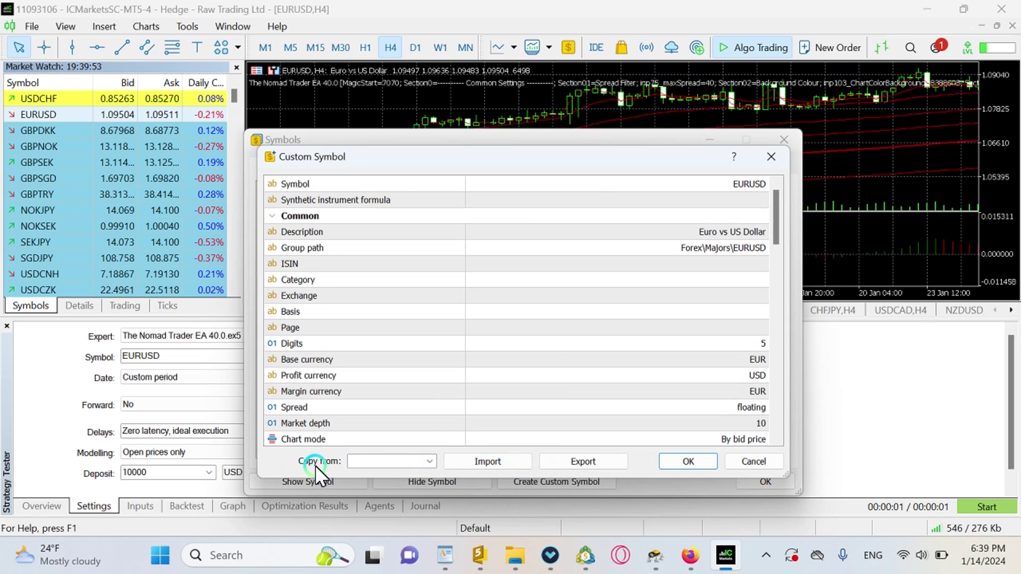
pyautogui.click(429, 462)
# - Copy settings from EURUSD and rename the symbol to EURUSD_TickData
pyautogui.scroll(5, 431, 393)
pyautogui.scroll(-1, 429, 389)
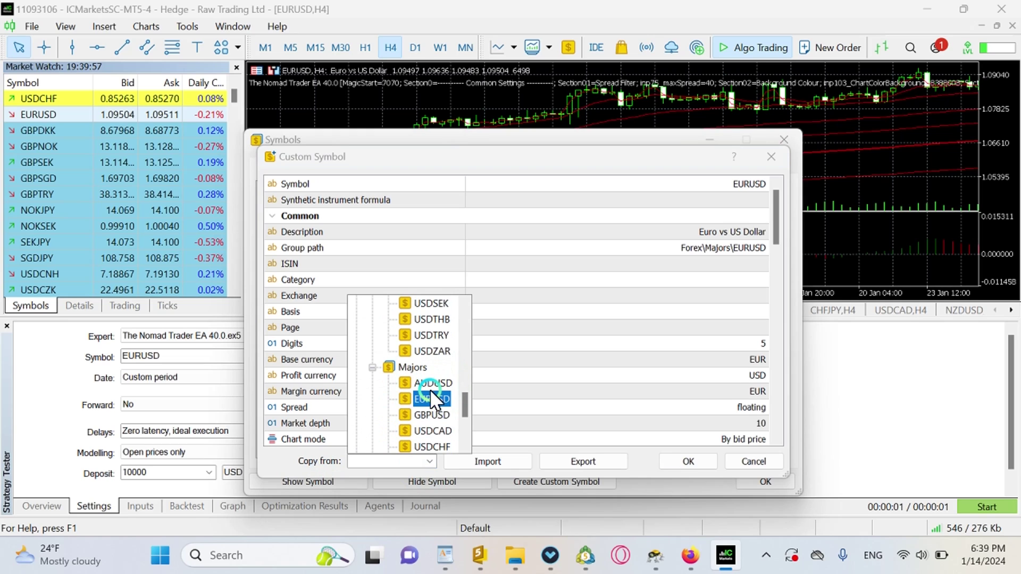
pyautogui.click(429, 391)
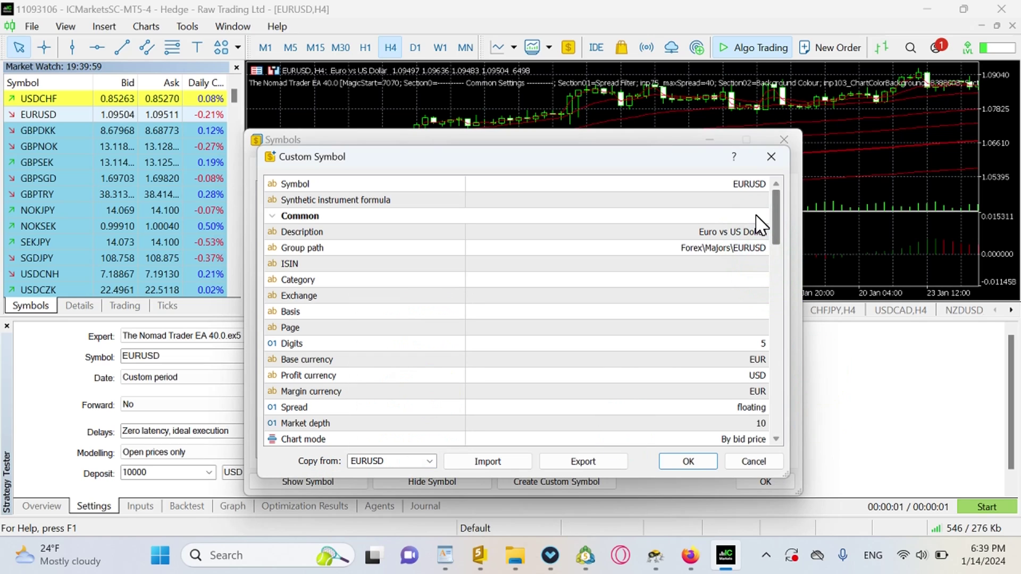
pyautogui.click(761, 185)
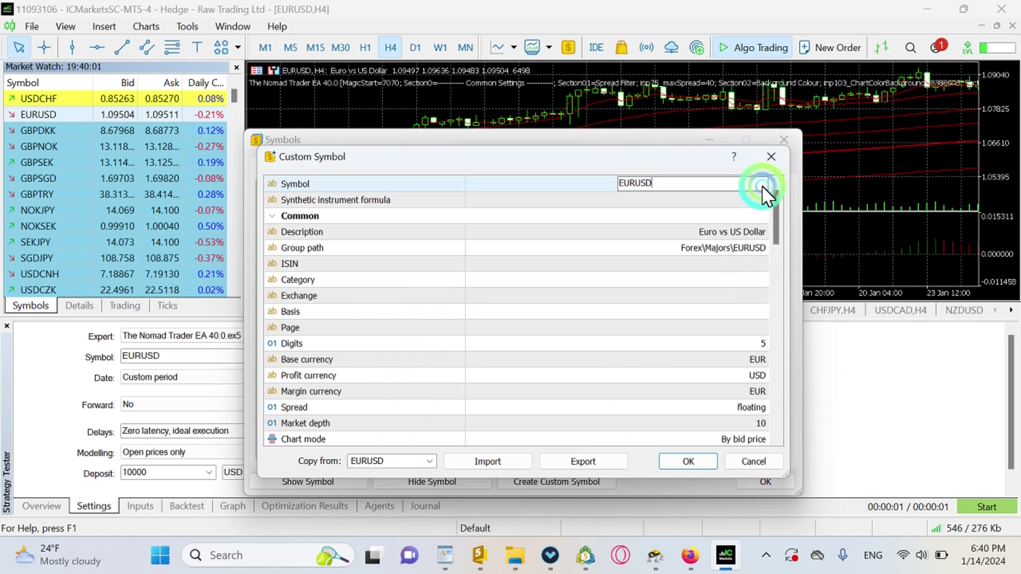
pyautogui.click(761, 185)
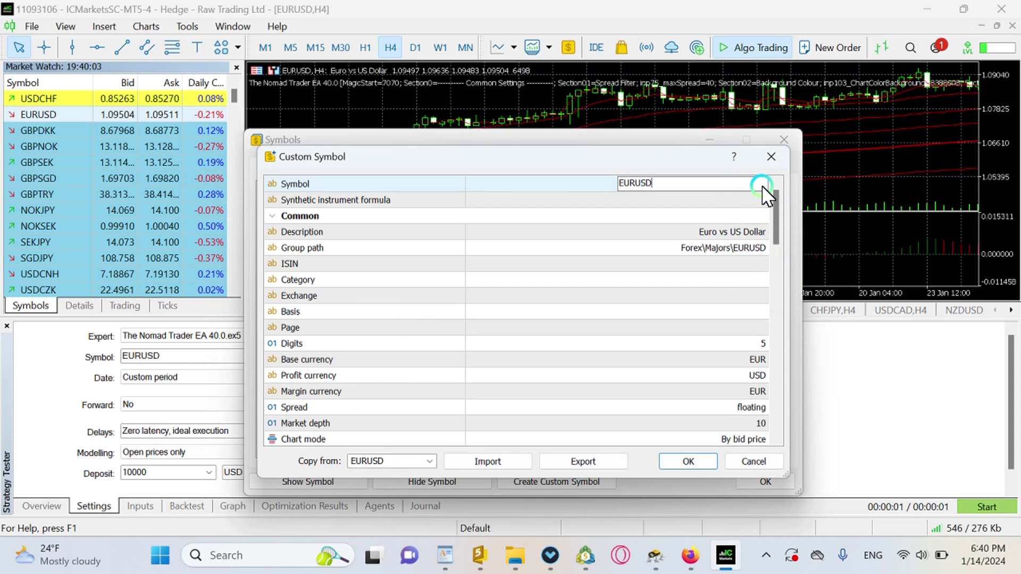
pyautogui.write('_TickData')
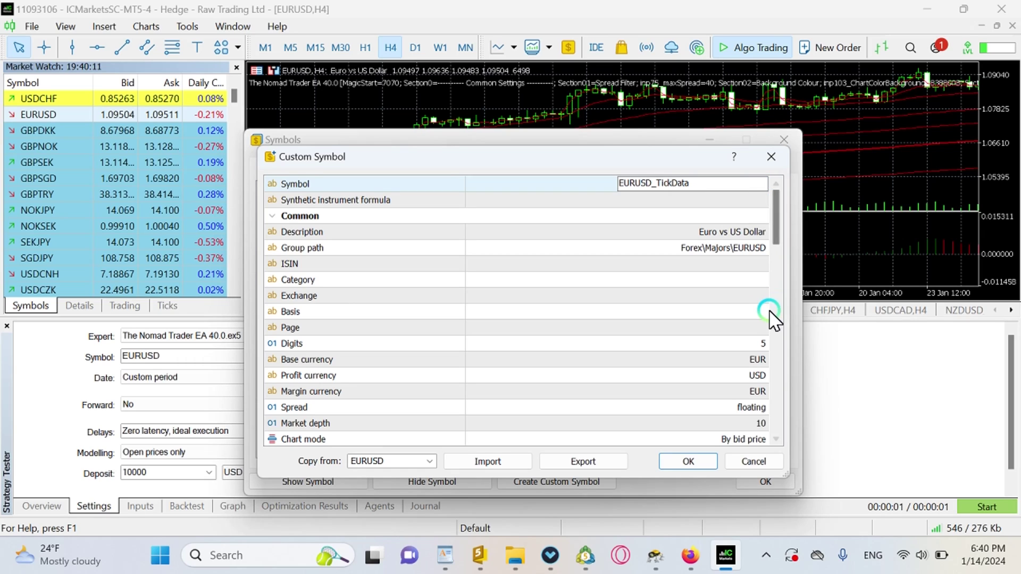
pyautogui.click(665, 212)
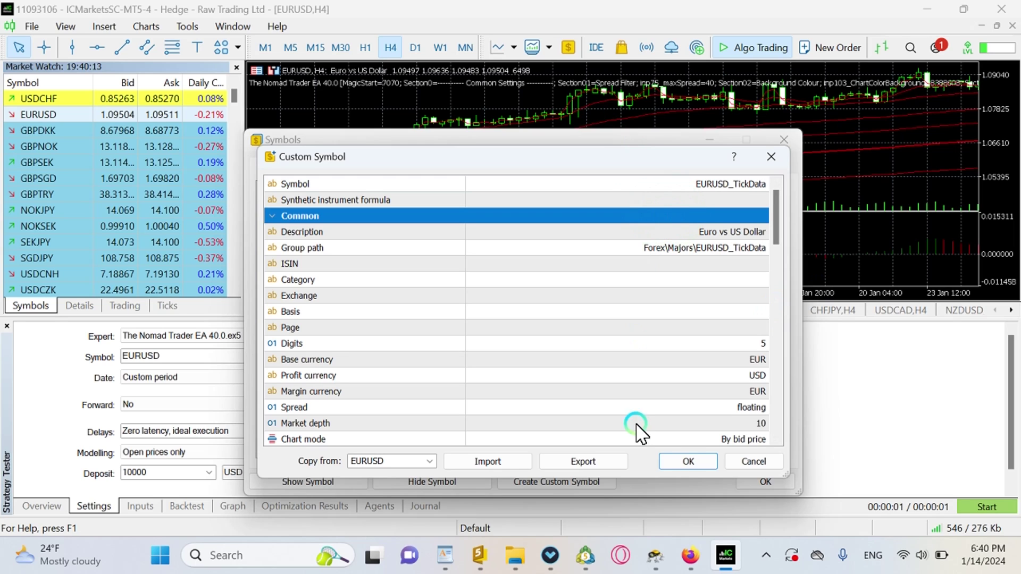
# - Save the EURUSD_TickData custom symbol and select it in the list
pyautogui.click(778, 194)
pyautogui.moveTo(777, 195); pyautogui.dragTo(391, 298)
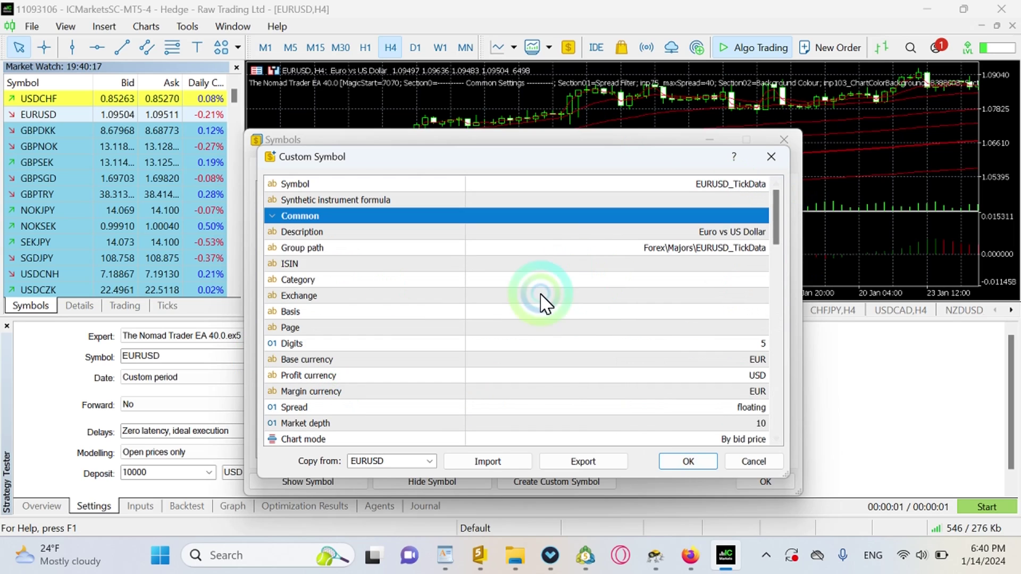
pyautogui.click(669, 462)
pyautogui.click(529, 223)
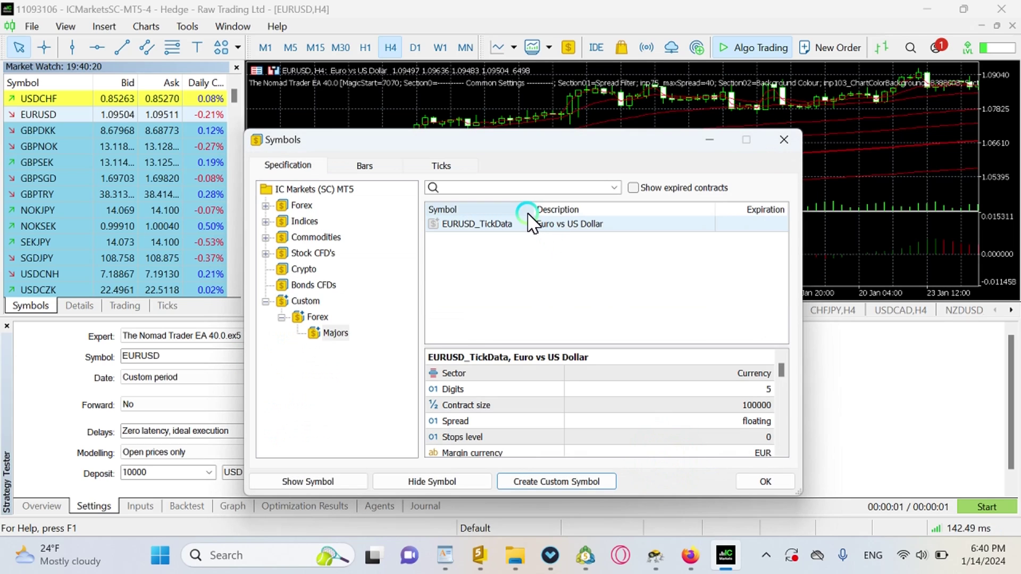
# - View EURUSD_TickData's empty Ticks tab and open its tick import dialog
pyautogui.click(529, 223)
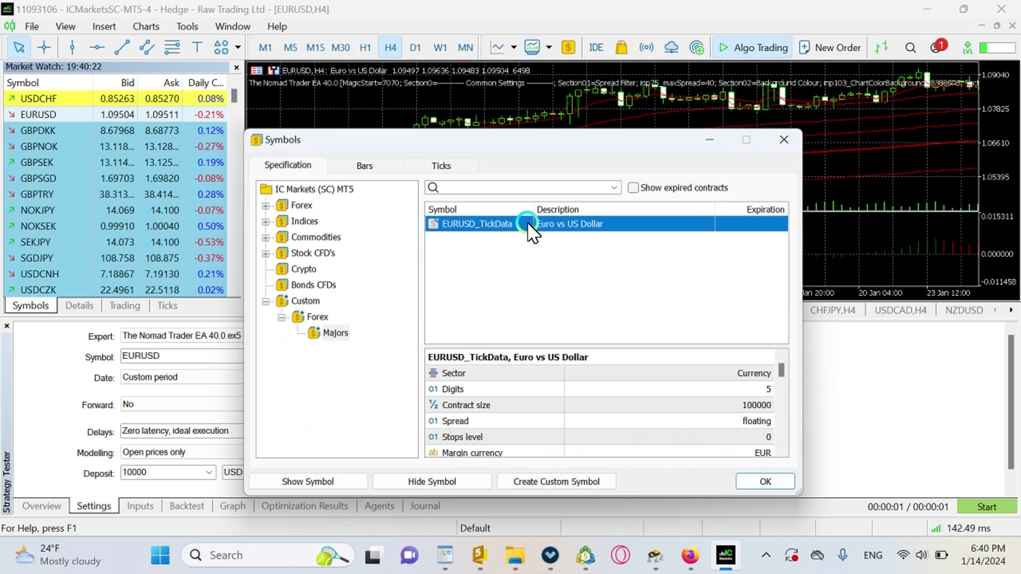
pyautogui.click(442, 168)
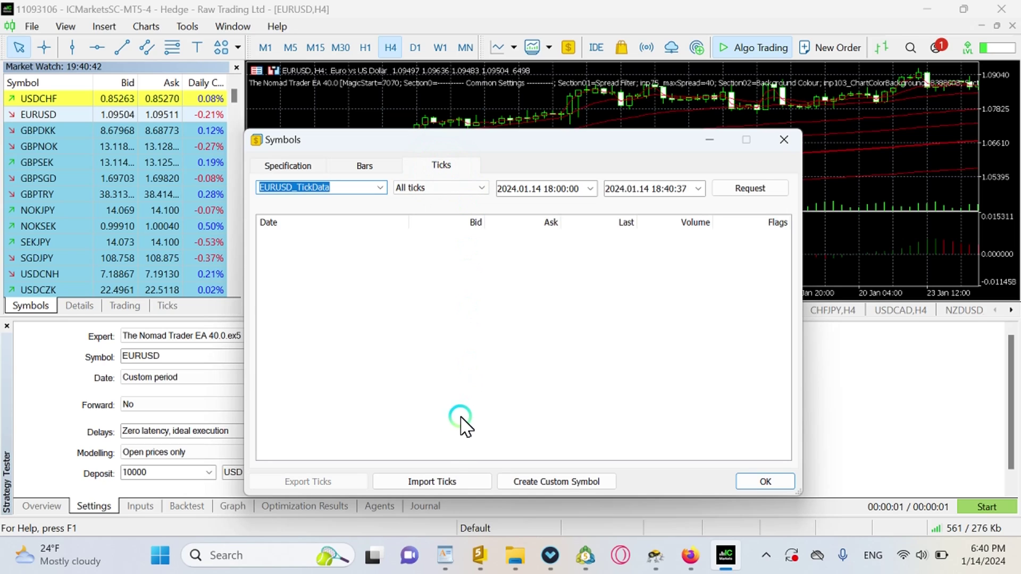
pyautogui.click(440, 479)
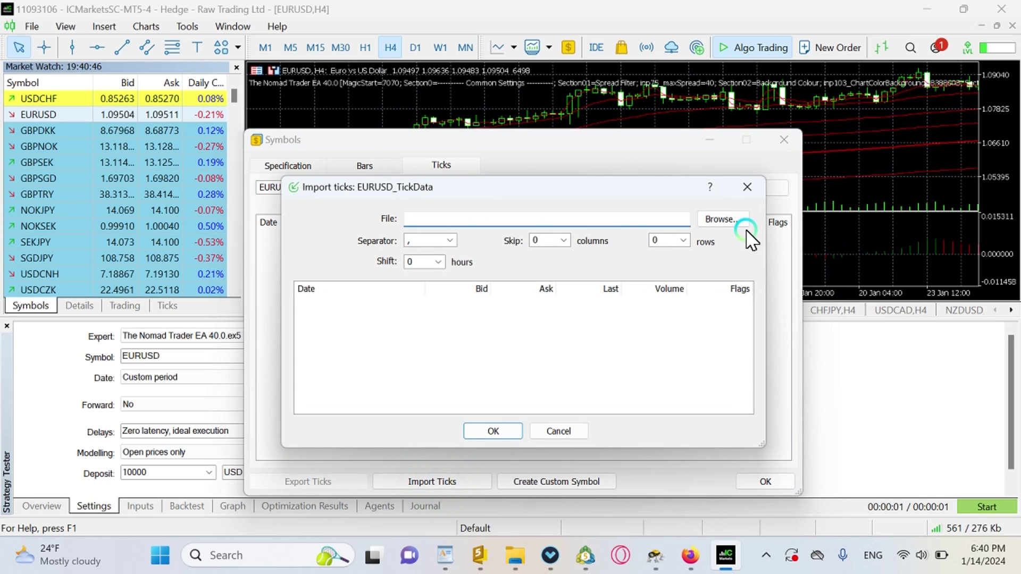
# - Import the 102870 ticks from Documents' EURUSD_GMT+2_US-DST2.csv into EURUSD_TickData
pyautogui.click(724, 219)
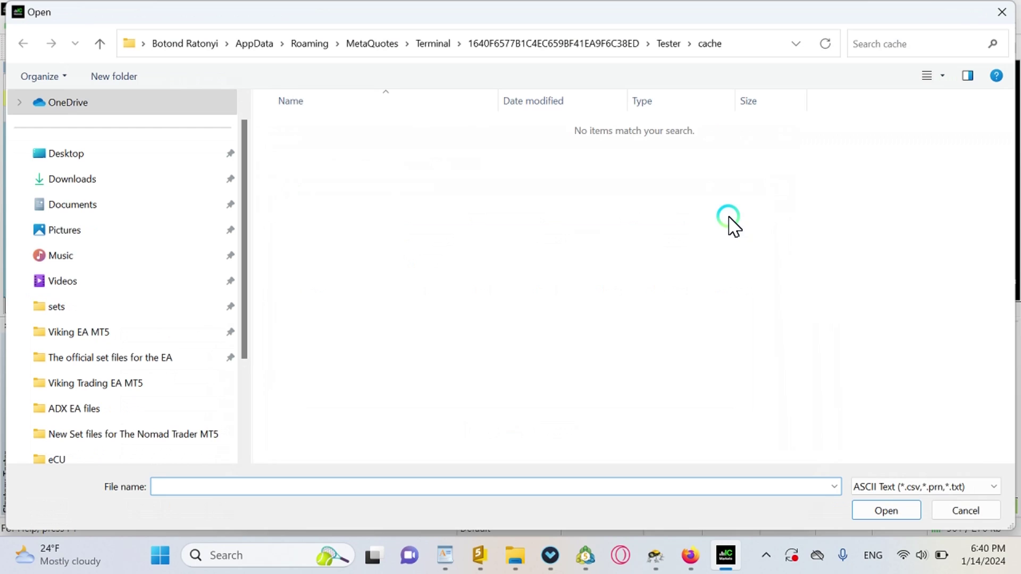
pyautogui.click(146, 212)
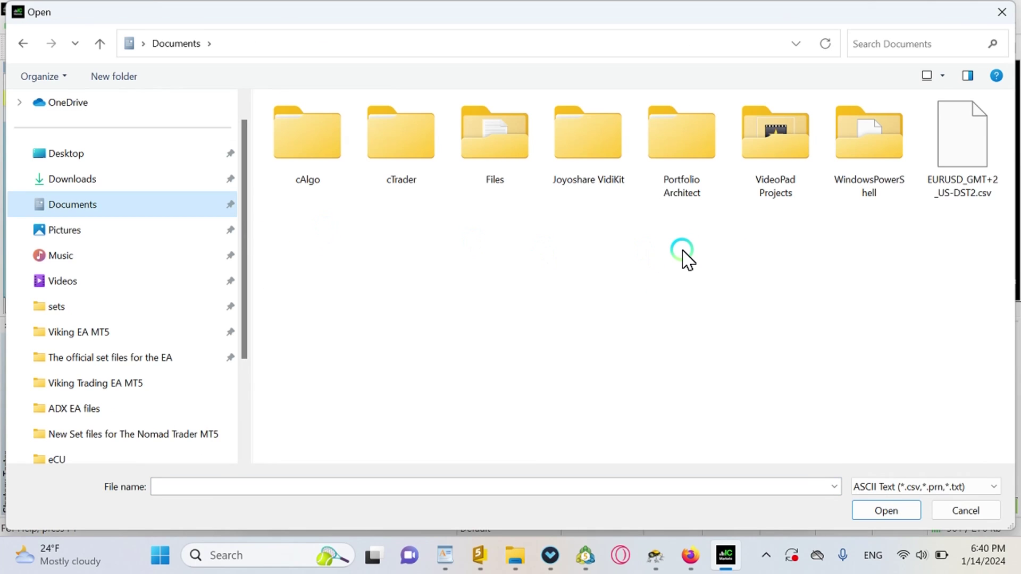
pyautogui.click(971, 151)
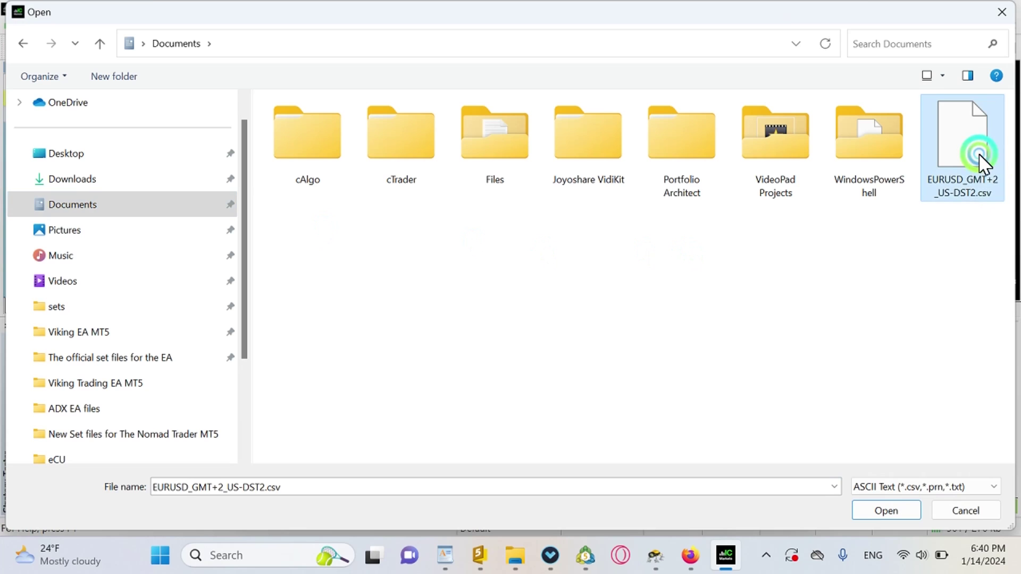
pyautogui.click(886, 511)
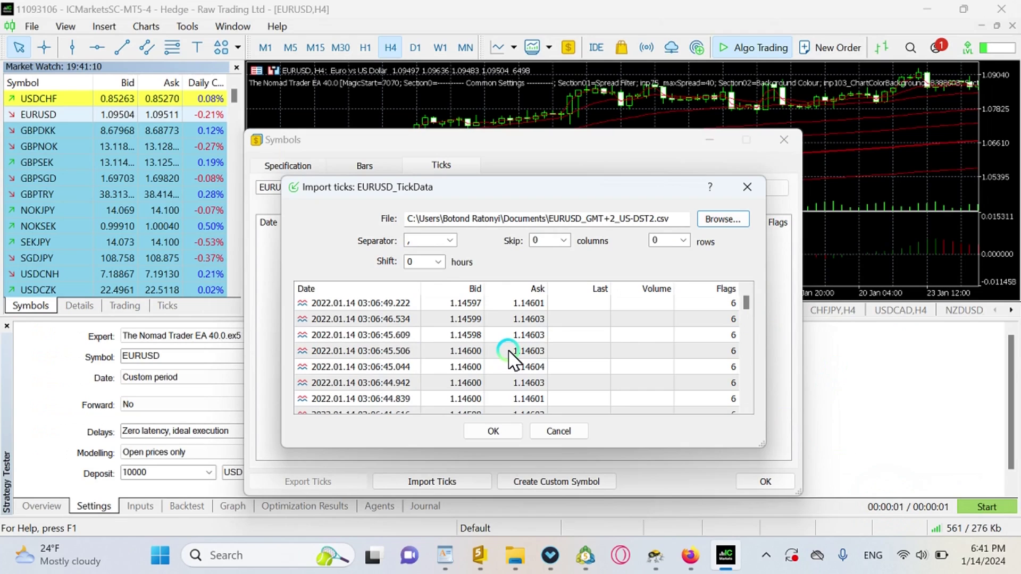
pyautogui.click(495, 431)
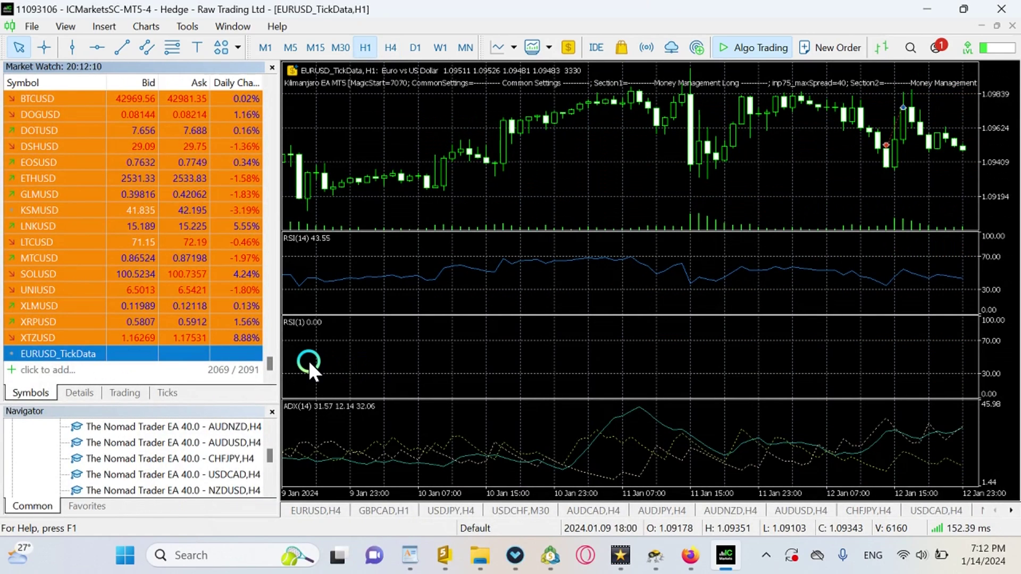
# - Select EURUSD_TickData in the Market Watch list
pyautogui.moveTo(217, 411); pyautogui.dragTo(200, 376)
pyautogui.scroll(-1, 145, 280)
pyautogui.click(145, 322)
pyautogui.moveTo(144, 319)
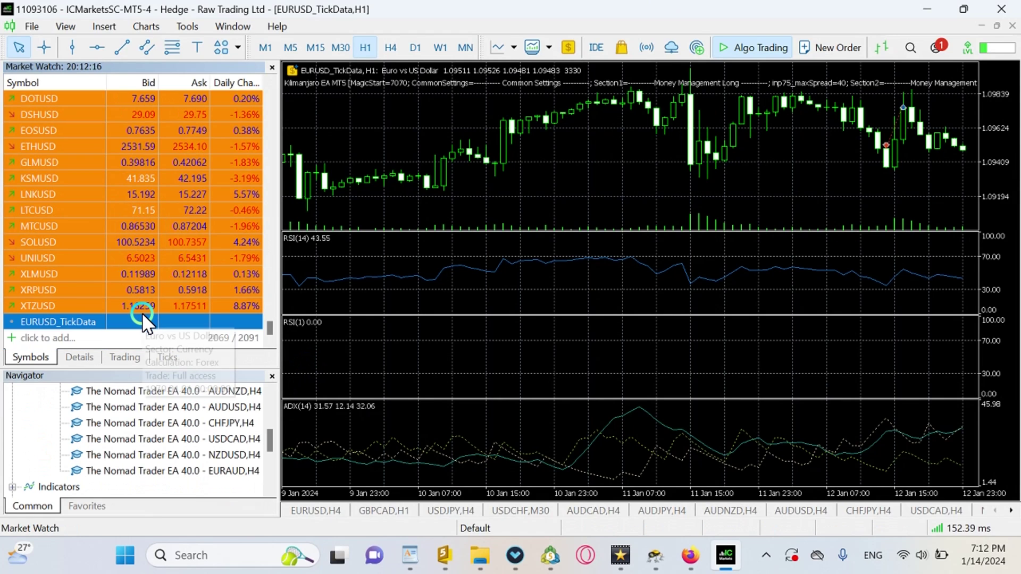
pyautogui.click(80, 338)
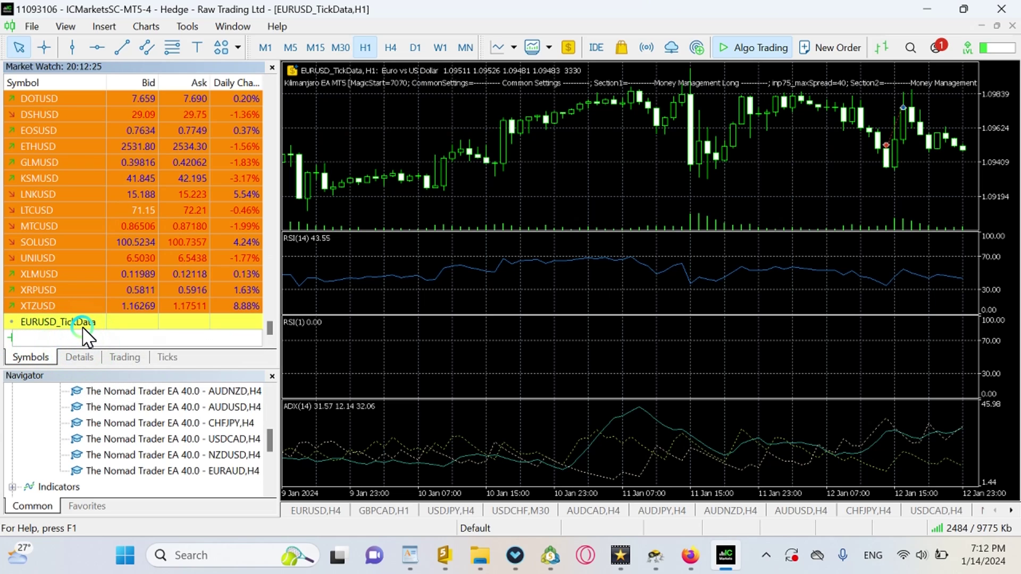
pyautogui.click(121, 324)
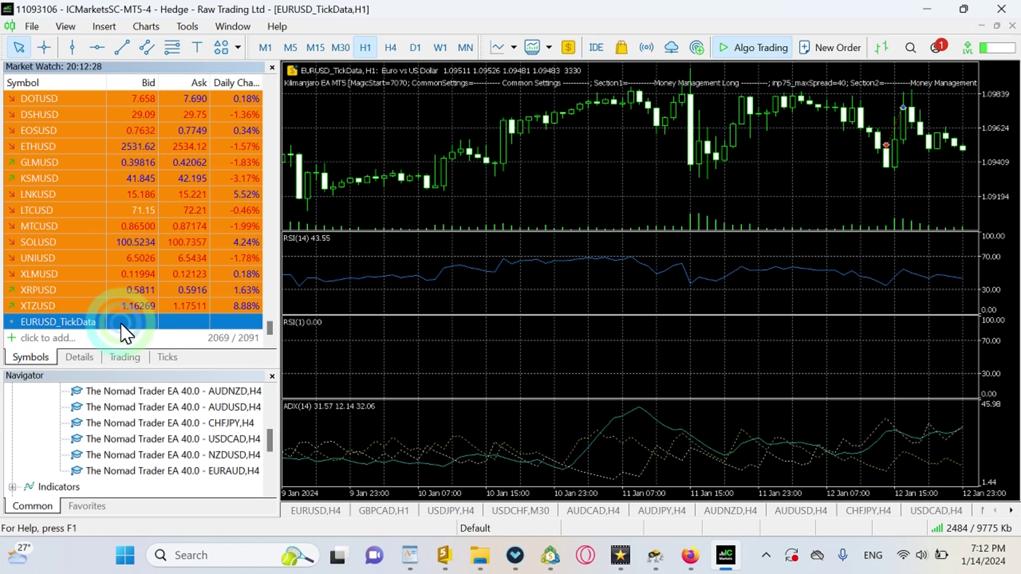
# - Open a new EURUSD_TickData chart, widen the chart area, and switch to Daily
pyautogui.rightClick(130, 325)
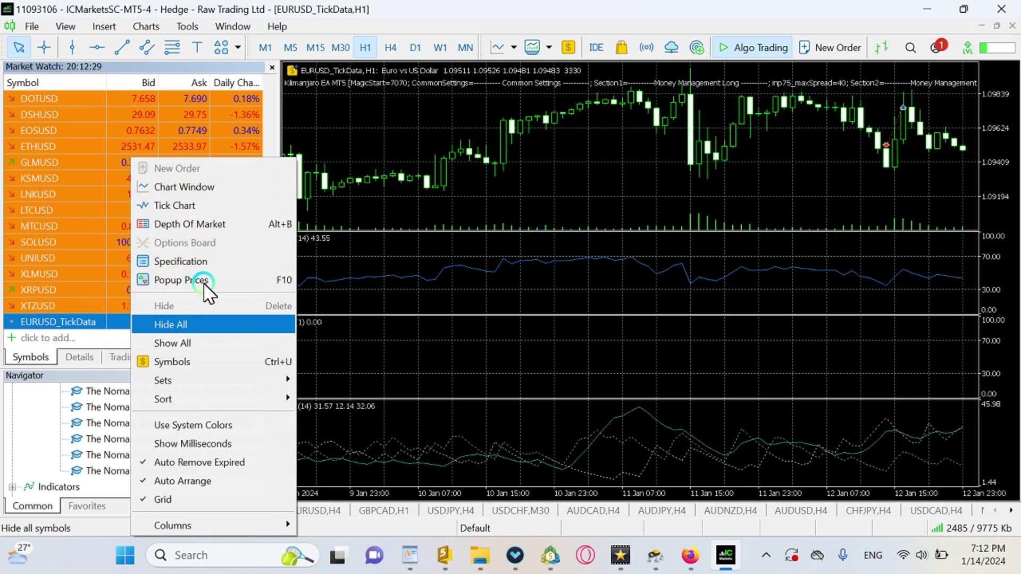
pyautogui.click(199, 187)
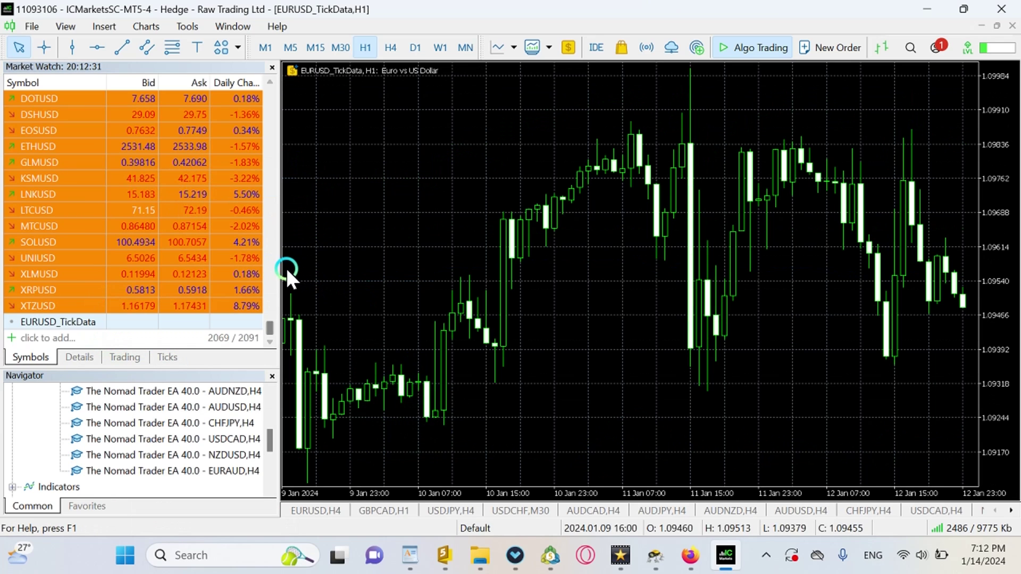
pyautogui.moveTo(279, 268); pyautogui.dragTo(219, 271)
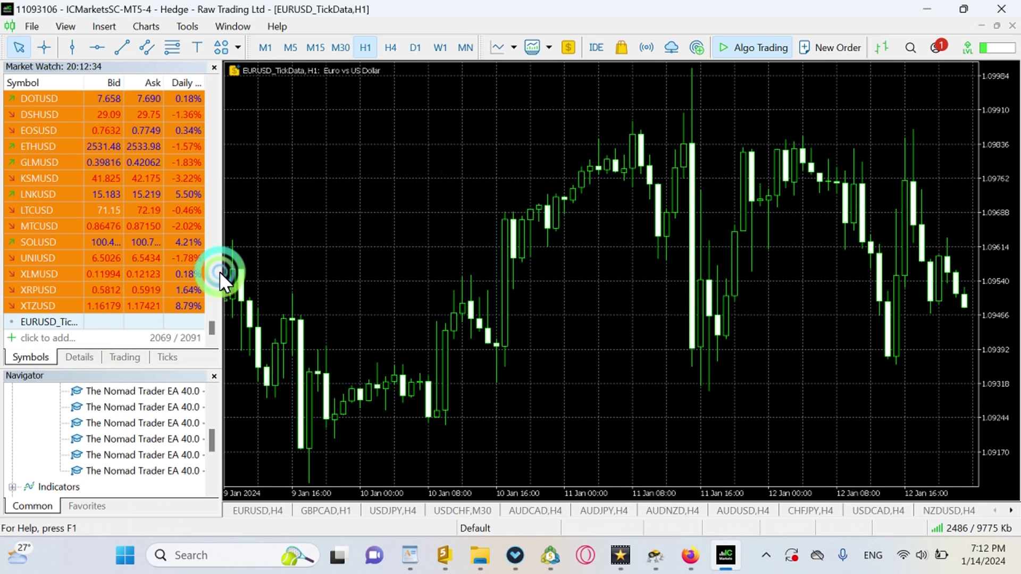
pyautogui.click(420, 47)
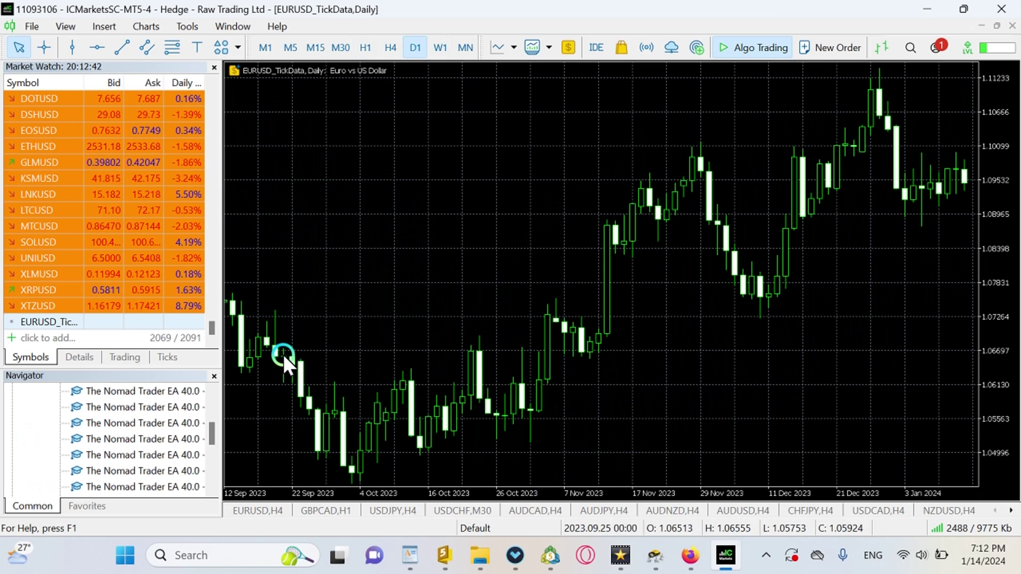
pyautogui.moveTo(283, 354)
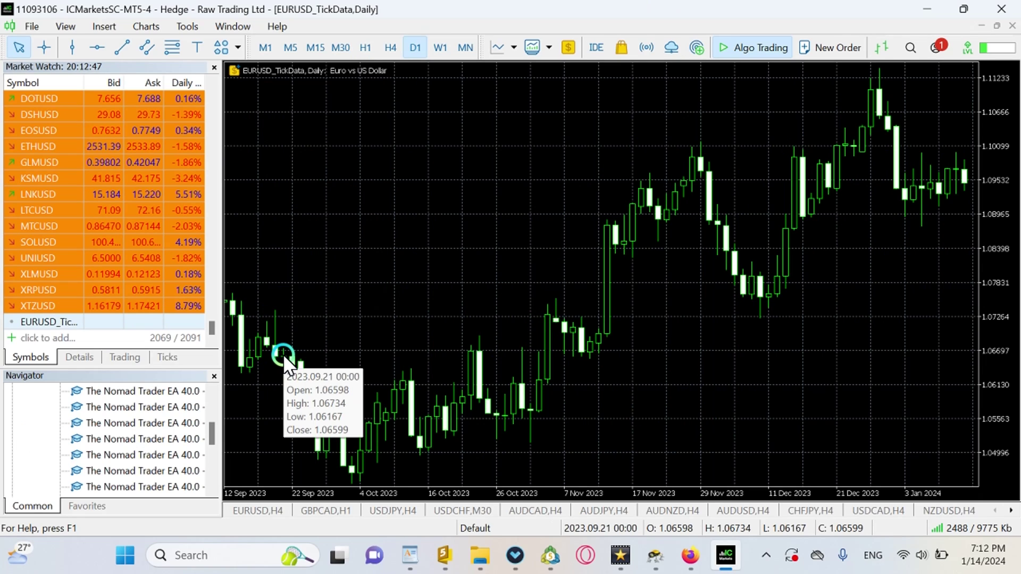
pyautogui.scroll(10, 317, 264)
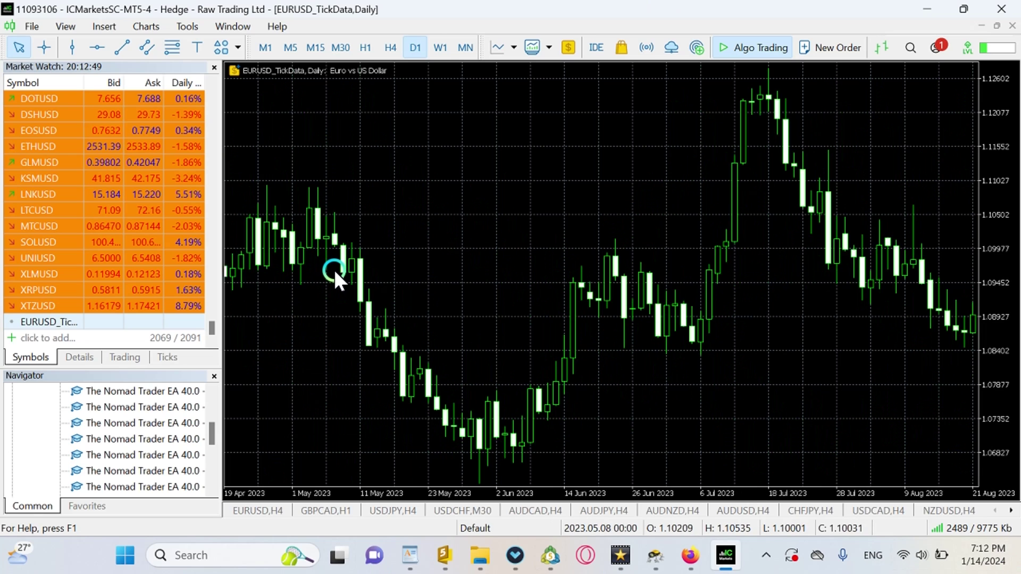
pyautogui.scroll(6, 342, 260)
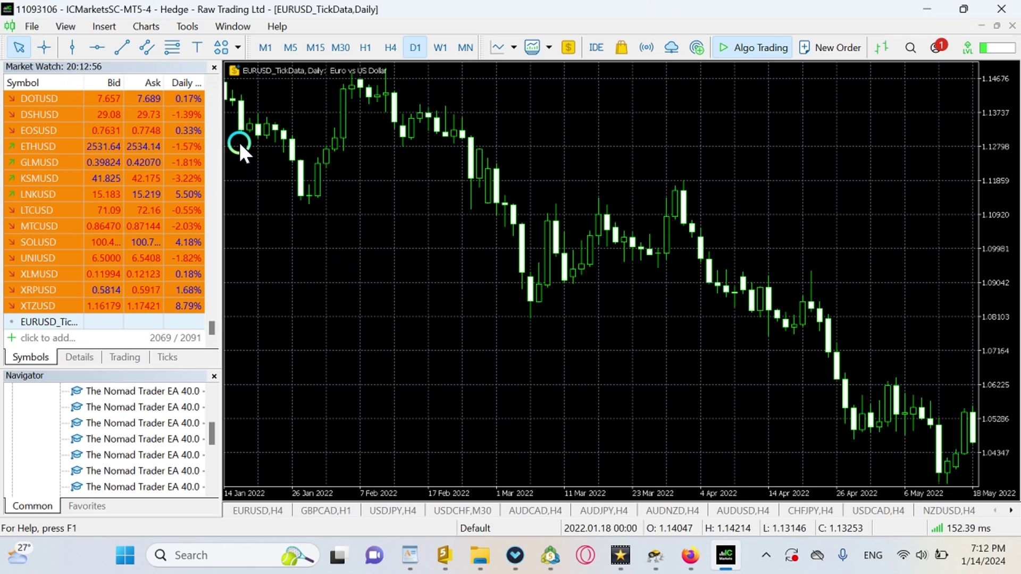
pyautogui.scroll(-4, 452, 307)
pyautogui.scroll(-15, 461, 303)
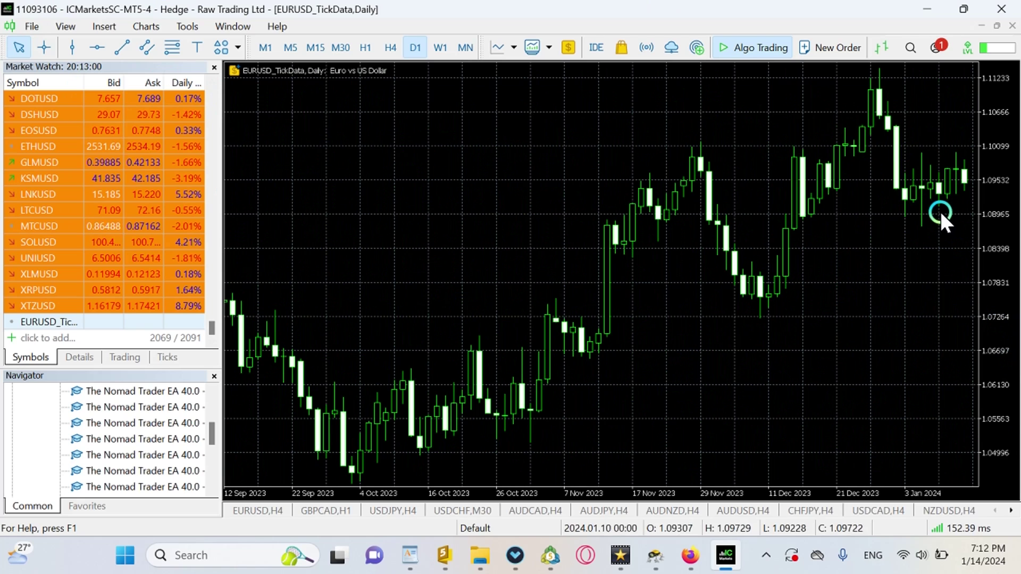
pyautogui.moveTo(915, 187)
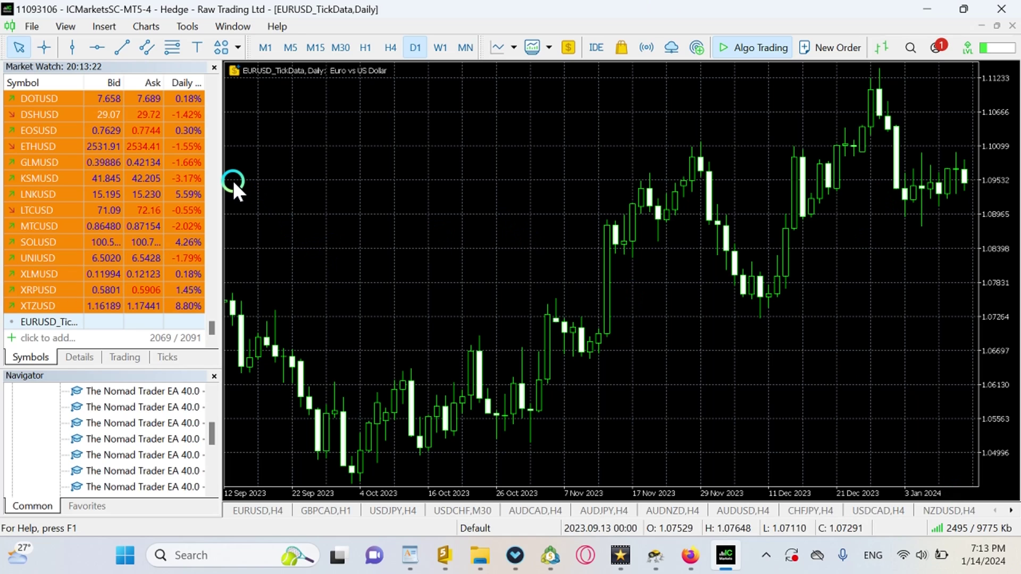
# - Show the Strategy Tester and choose genetic optimization mode
pyautogui.click(66, 28)
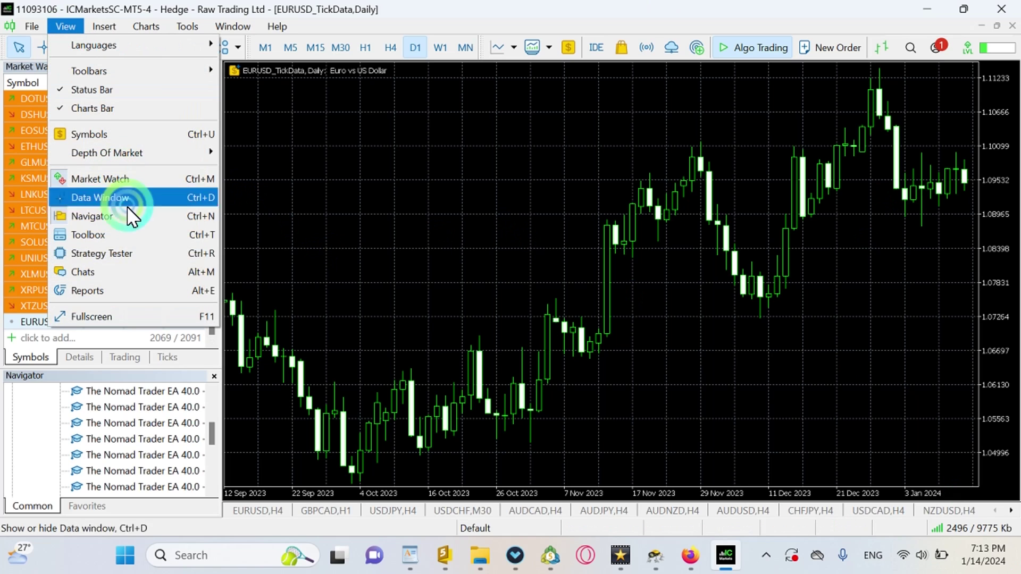
pyautogui.click(127, 244)
pyautogui.click(541, 297)
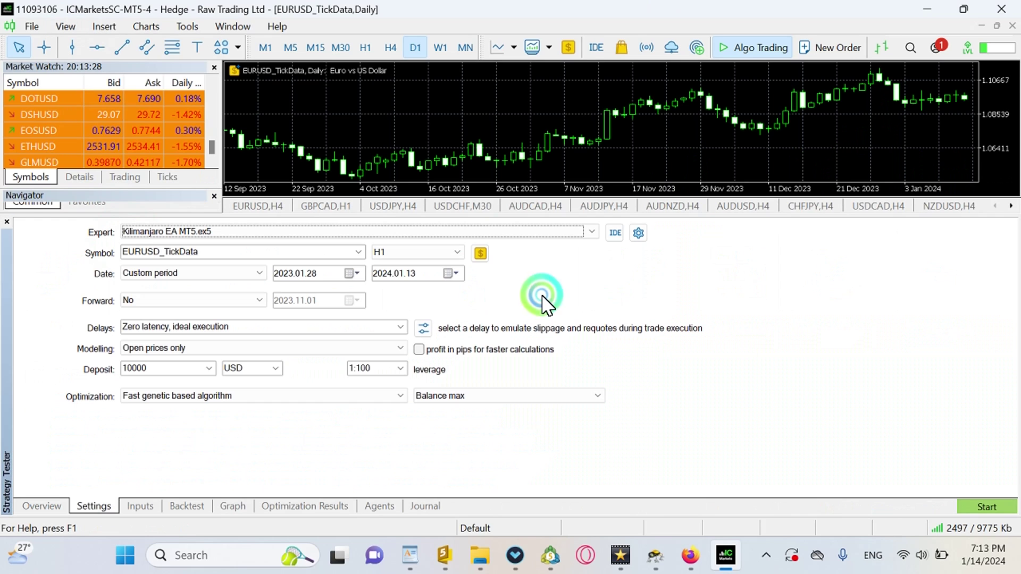
pyautogui.click(55, 505)
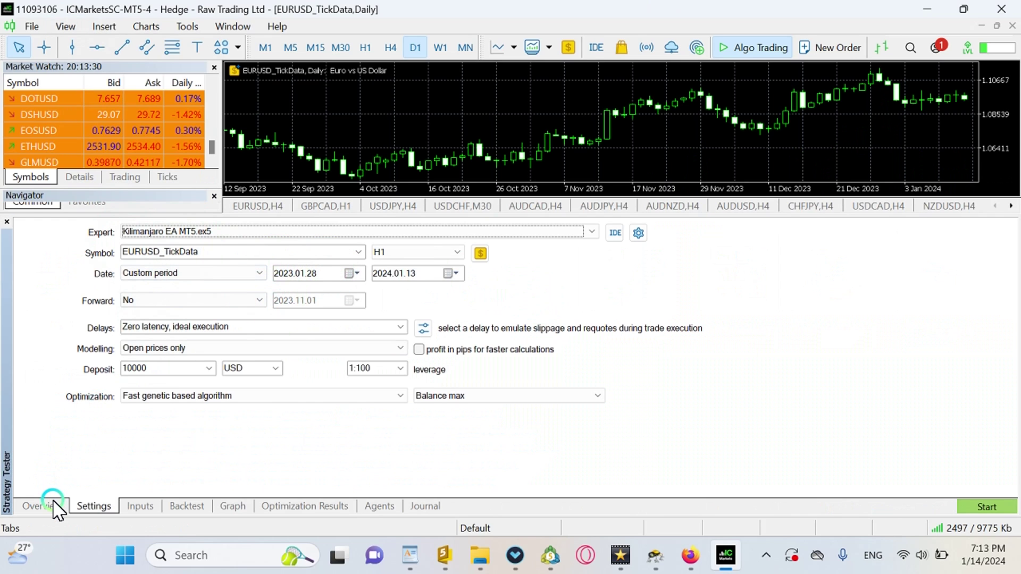
pyautogui.click(570, 264)
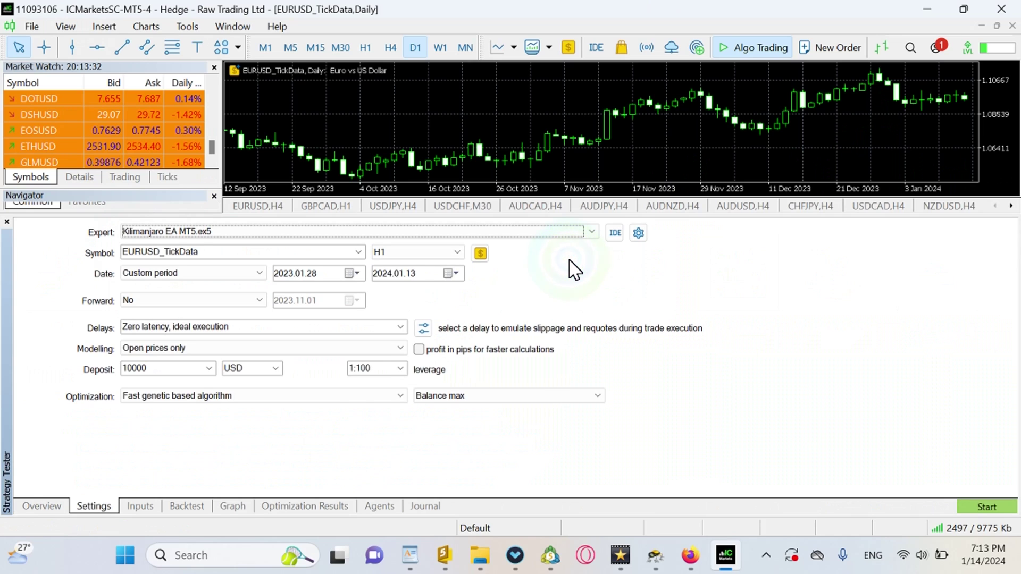
pyautogui.click(570, 261)
# - Run the Kilimanjaro EA optimization and inspect the top-ranked pass
pyautogui.click(829, 446)
pyautogui.click(829, 446)
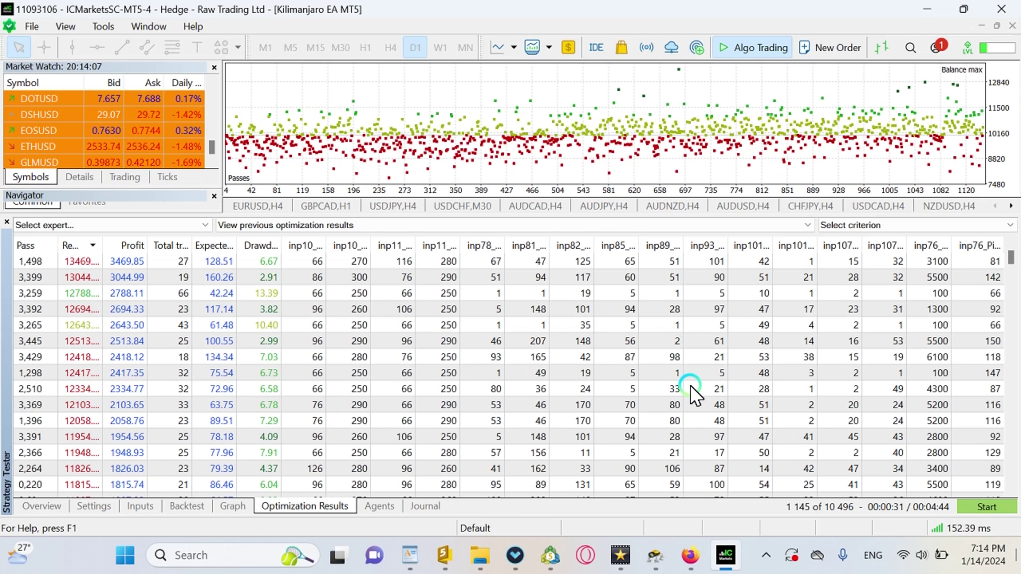
pyautogui.rightClick(218, 261)
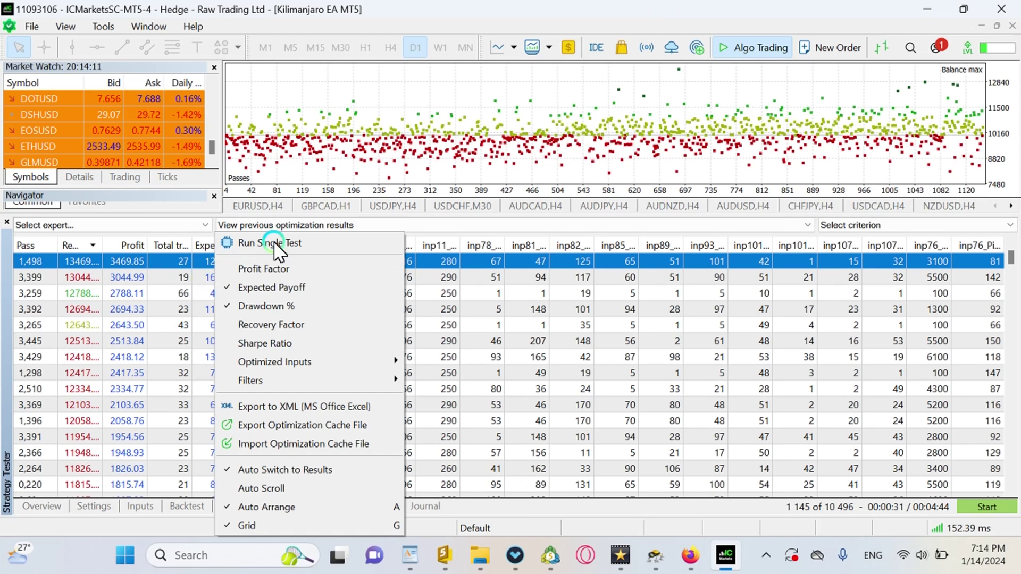
# - Run optimization pass 1,498 as a single test and review its report: 3469.85 net profit, 27 trades
pyautogui.click(278, 243)
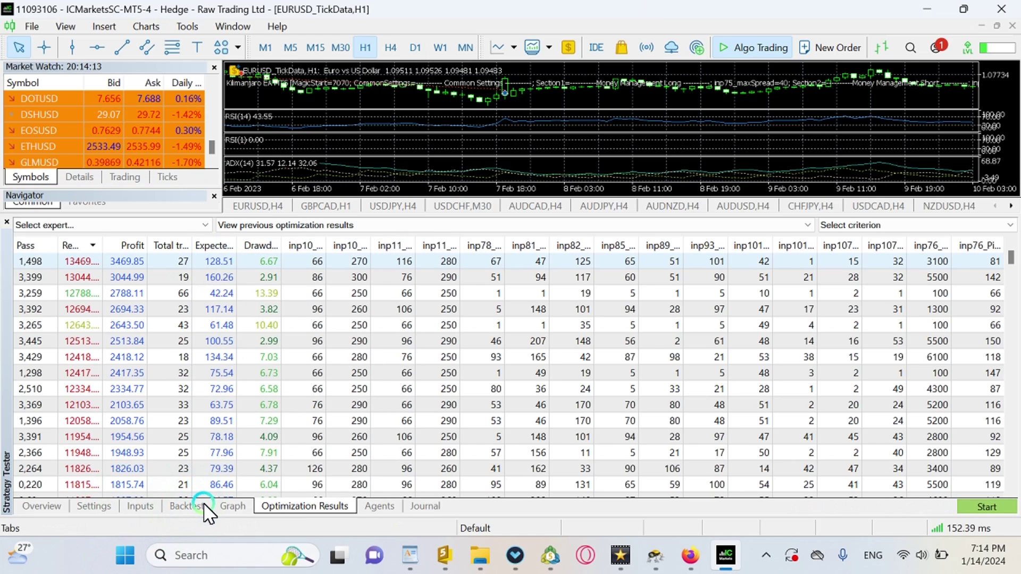
pyautogui.click(226, 505)
pyautogui.click(200, 503)
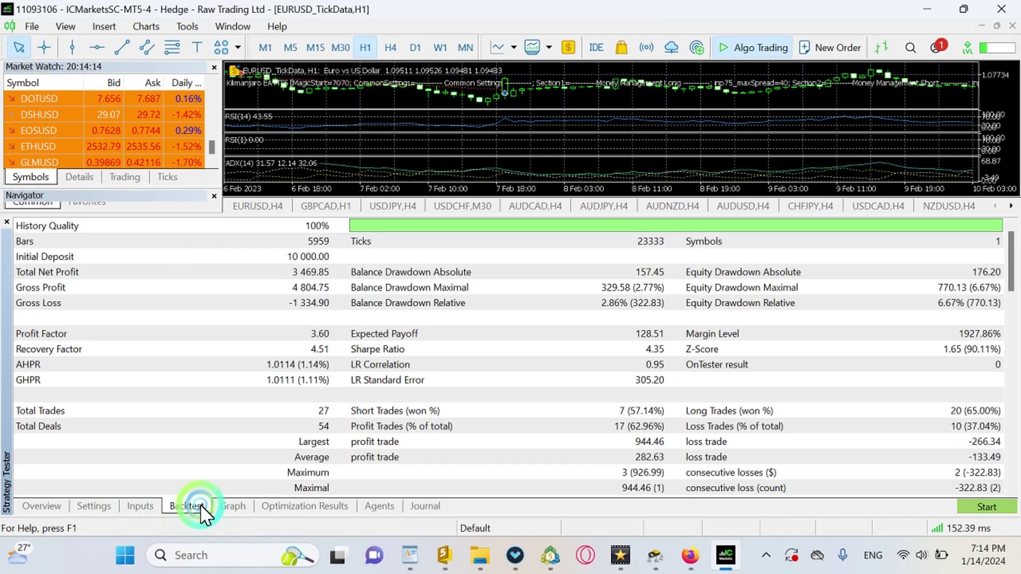
pyautogui.click(316, 227)
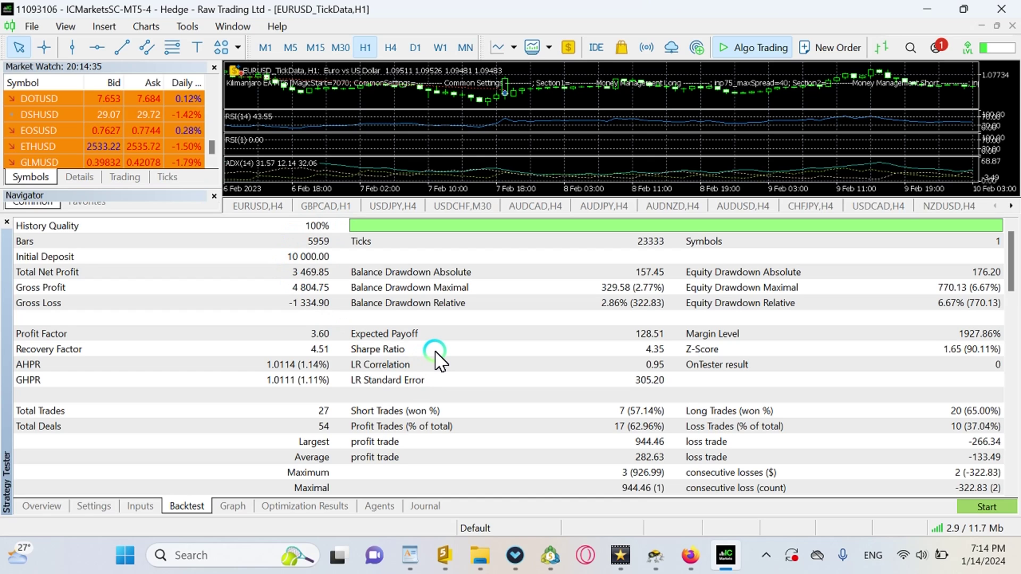
pyautogui.scroll(-3, 435, 361)
pyautogui.scroll(3, 435, 361)
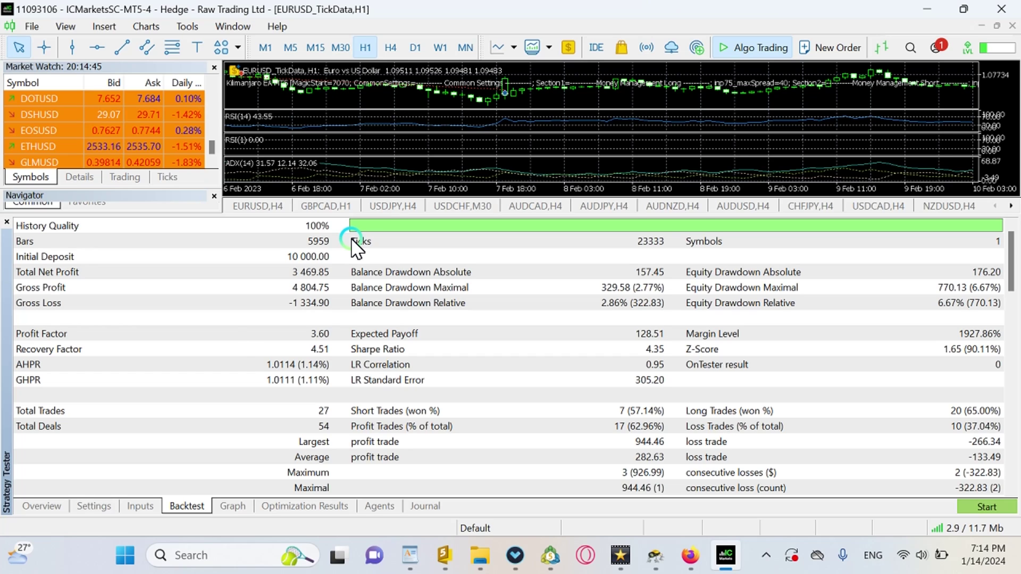
pyautogui.click(79, 512)
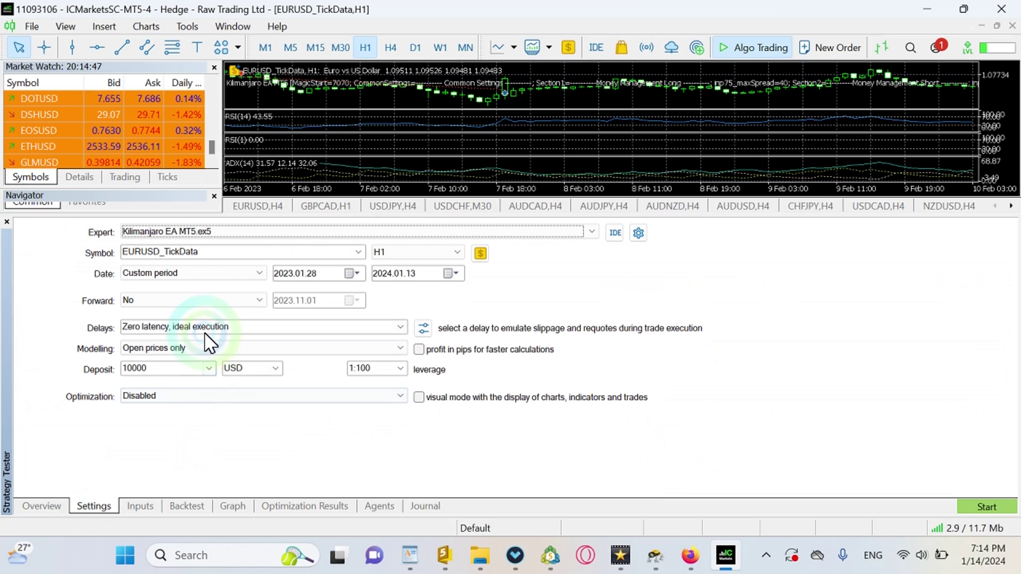
# - Switch Modelling to Every tick and start the Kilimanjaro EA backtest
pyautogui.click(200, 349)
pyautogui.click(201, 352)
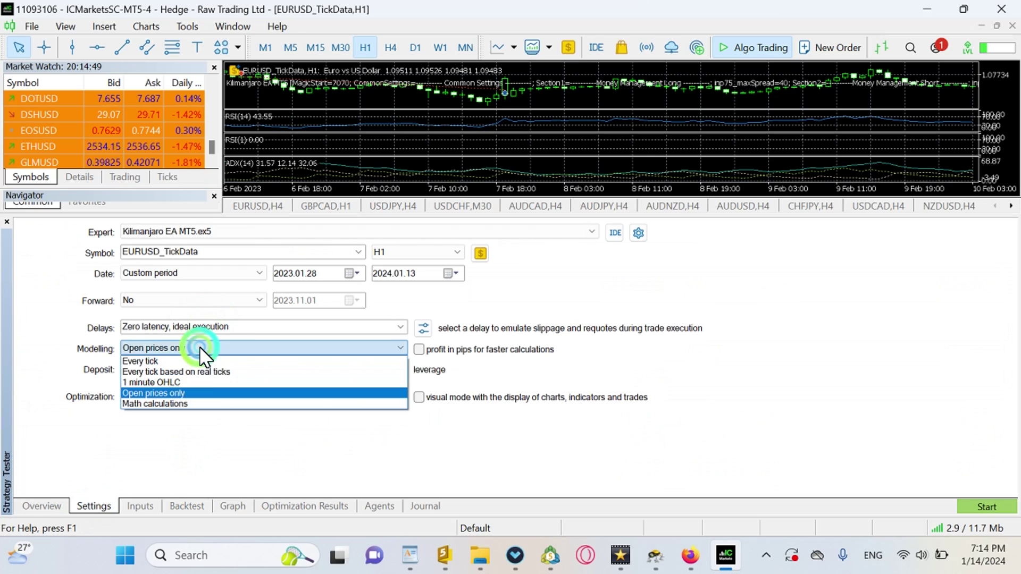
pyautogui.click(981, 506)
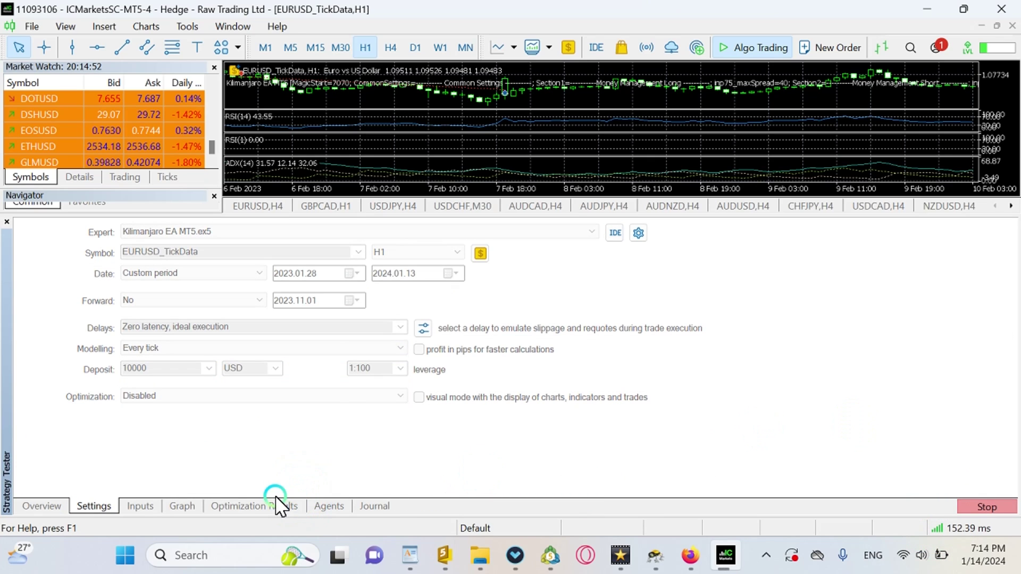
# - Follow the balance and equity curves as the test climbs from about 10000 to 12860
pyautogui.click(177, 507)
pyautogui.click(102, 506)
pyautogui.click(178, 507)
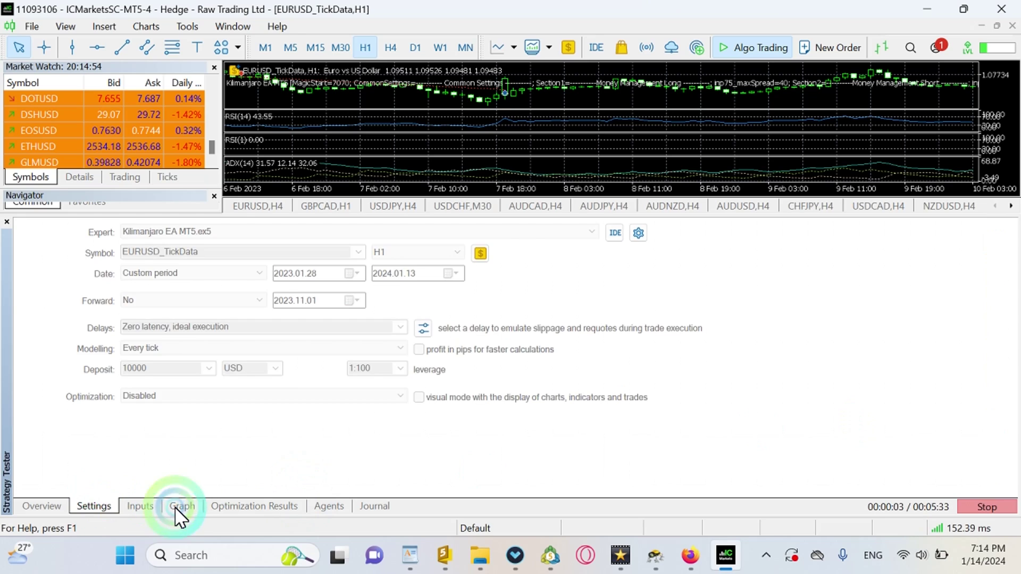
pyautogui.click(112, 508)
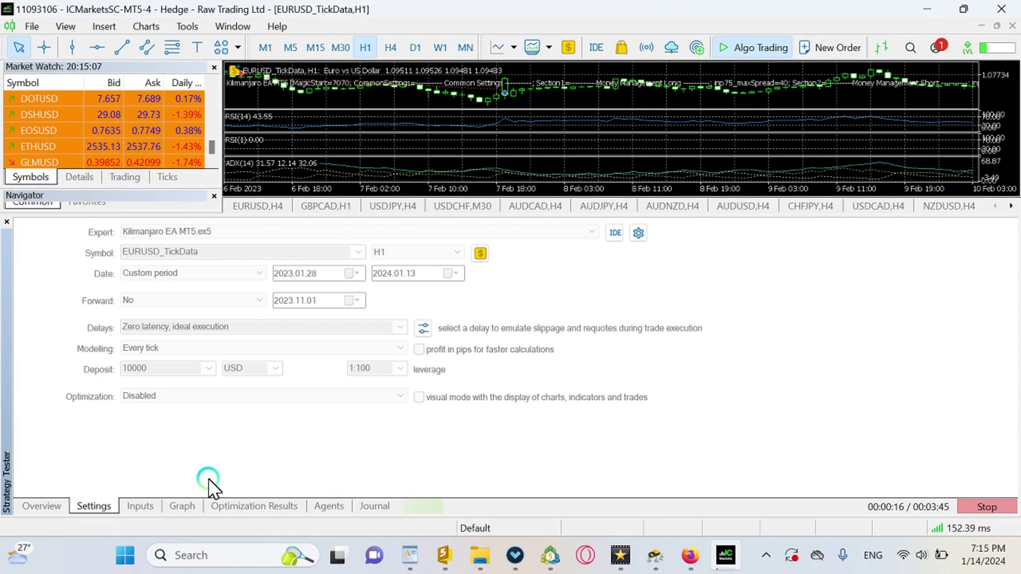
pyautogui.click(181, 506)
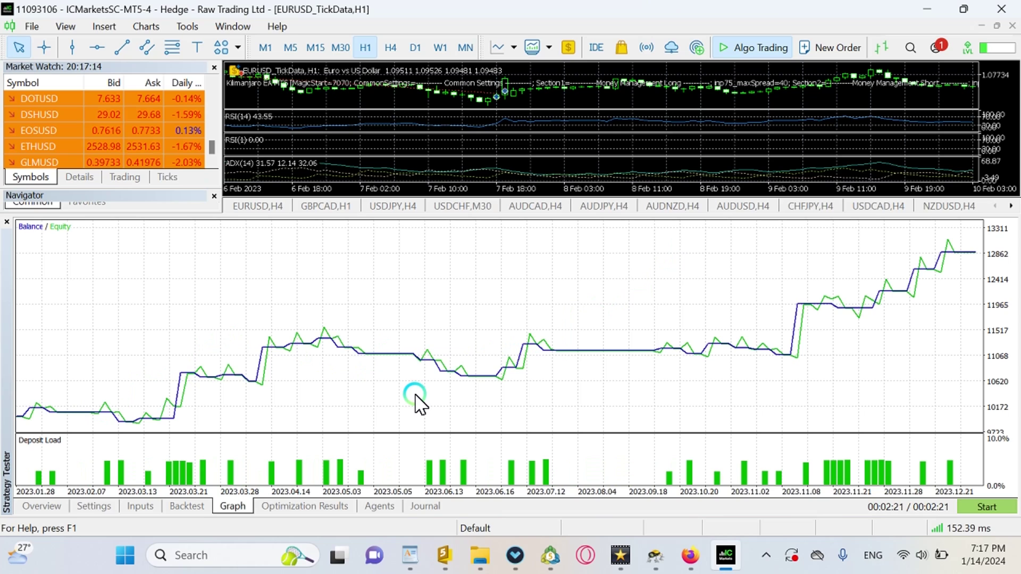
pyautogui.click(186, 507)
pyautogui.click(338, 279)
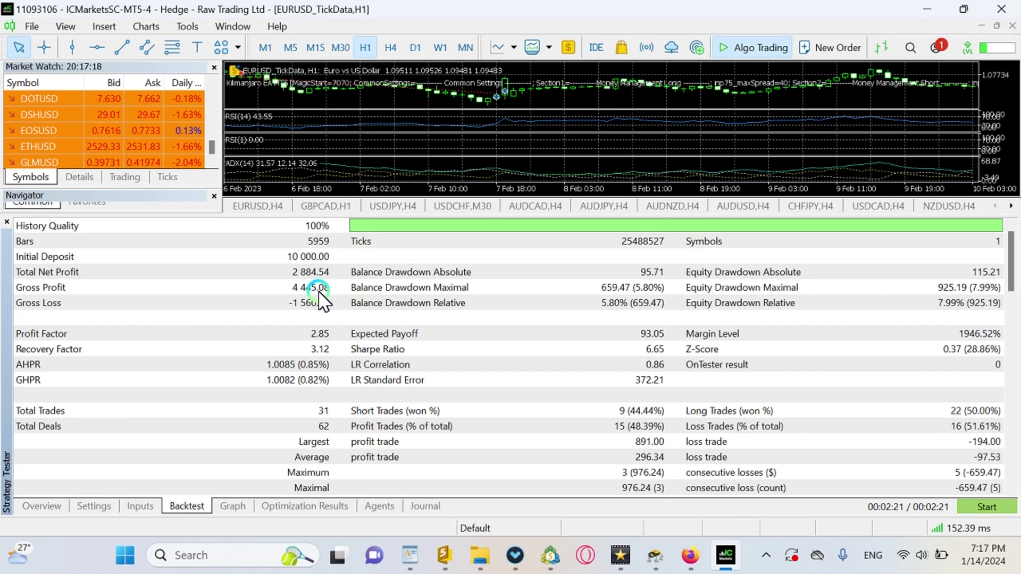
pyautogui.click(318, 290)
pyautogui.click(240, 507)
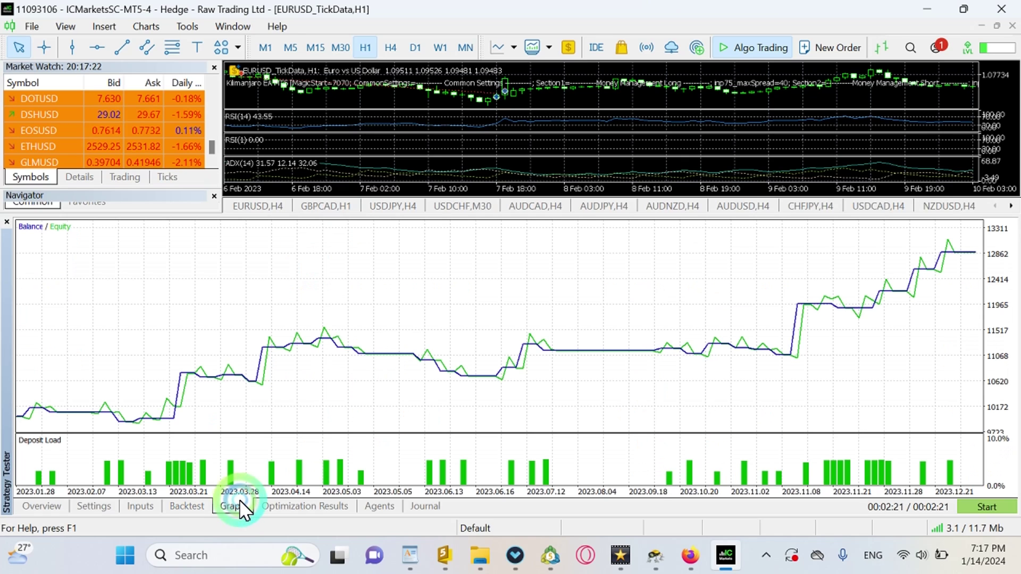